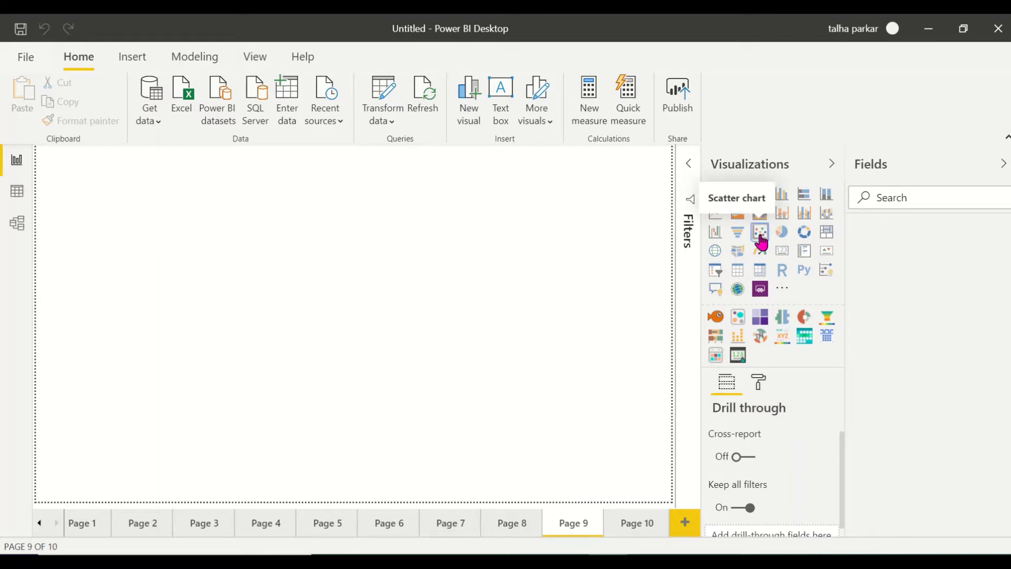
pyautogui.click(760, 238)
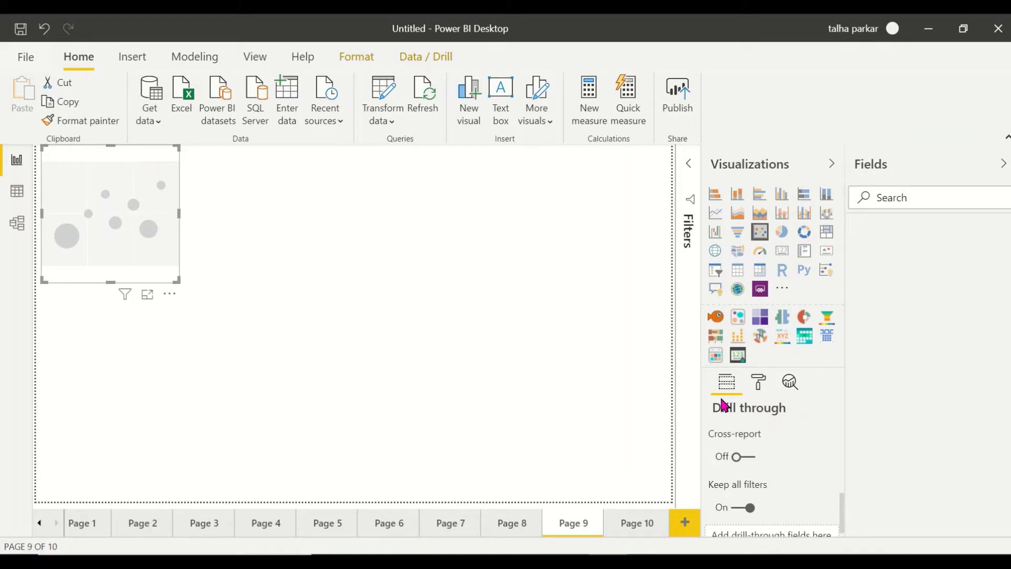
pyautogui.scroll(10, 761, 451)
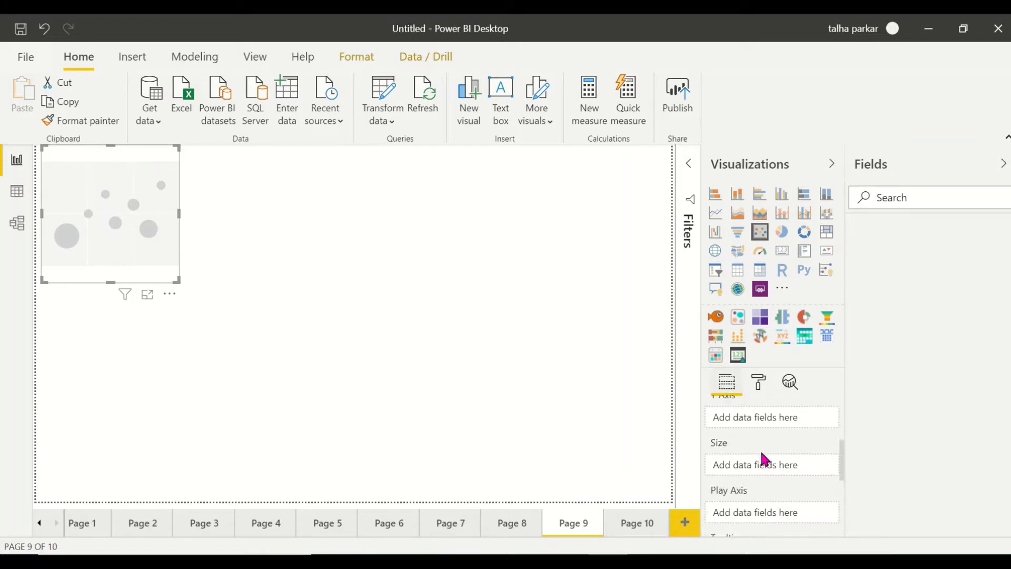
pyautogui.scroll(-4, 764, 460)
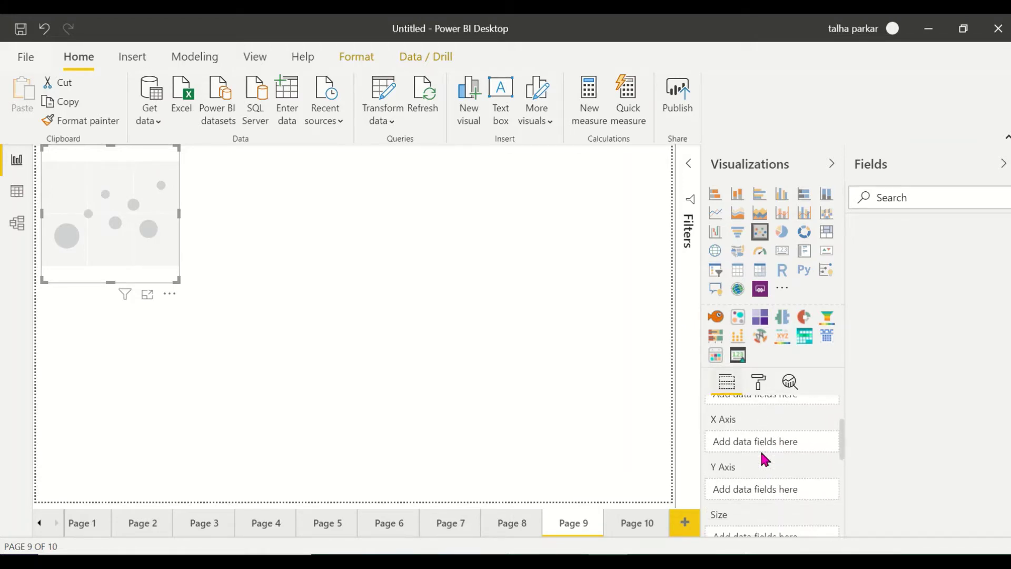
pyautogui.scroll(-2, 763, 457)
pyautogui.scroll(6, 763, 457)
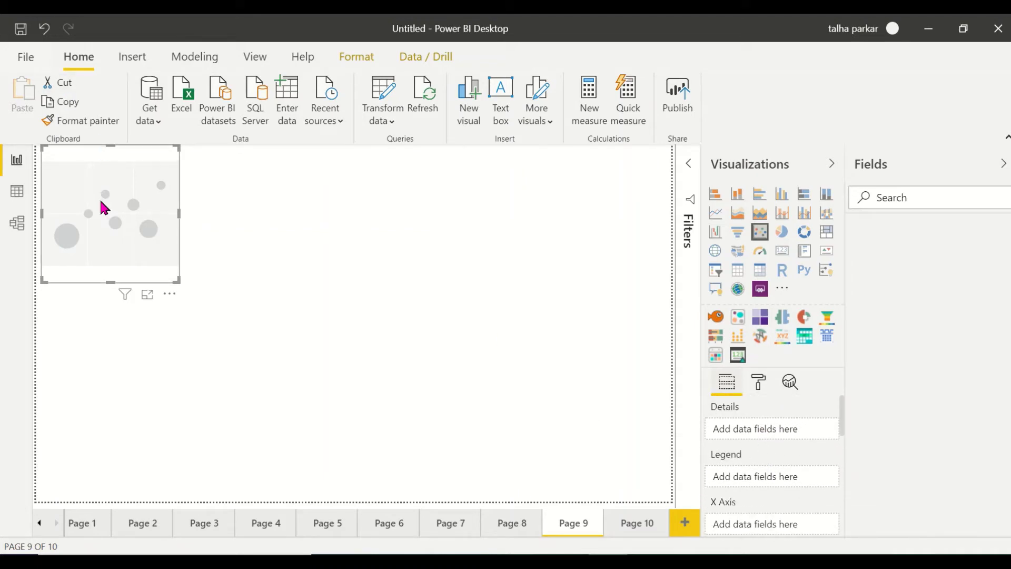
pyautogui.press('Delete')
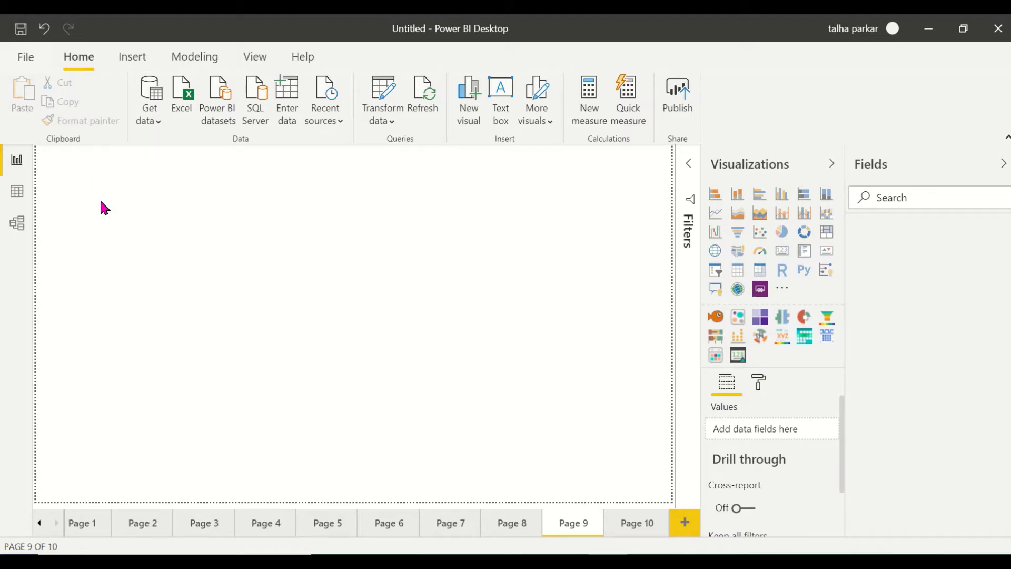
# Search the AppSource visuals marketplace for "Enhanced"
pyautogui.click(785, 290)
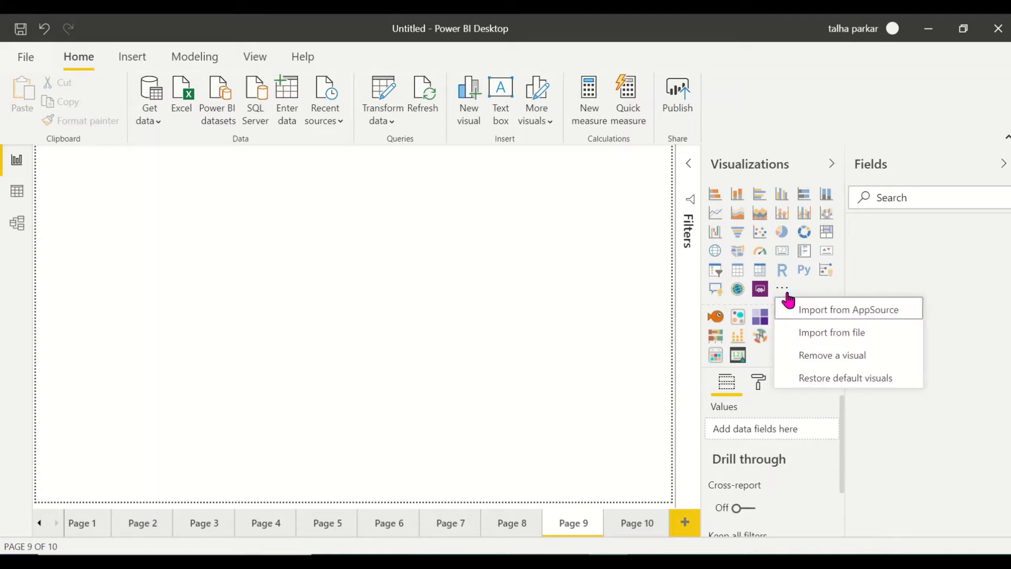
pyautogui.click(837, 313)
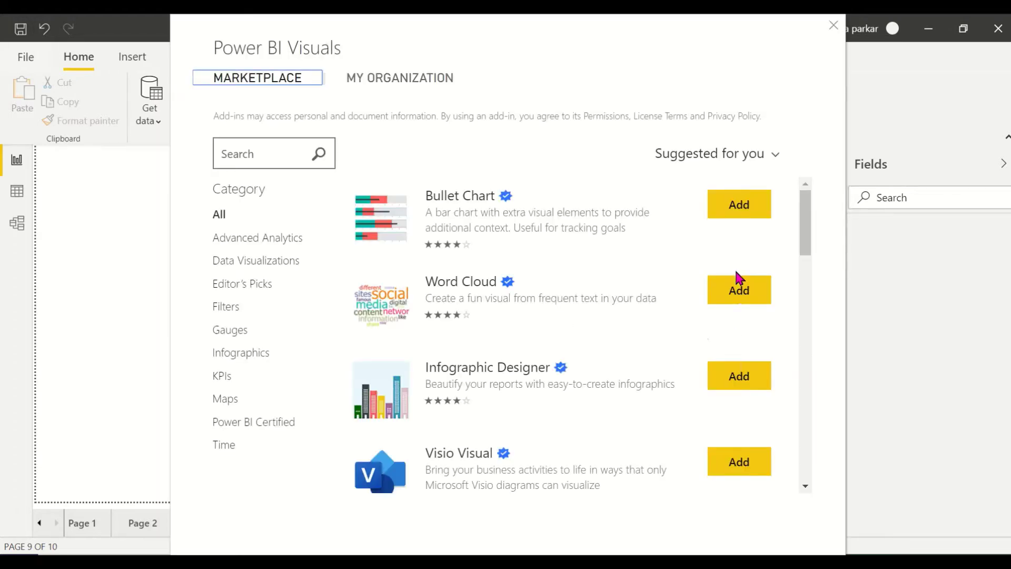
pyautogui.click(255, 163)
pyautogui.write('En')
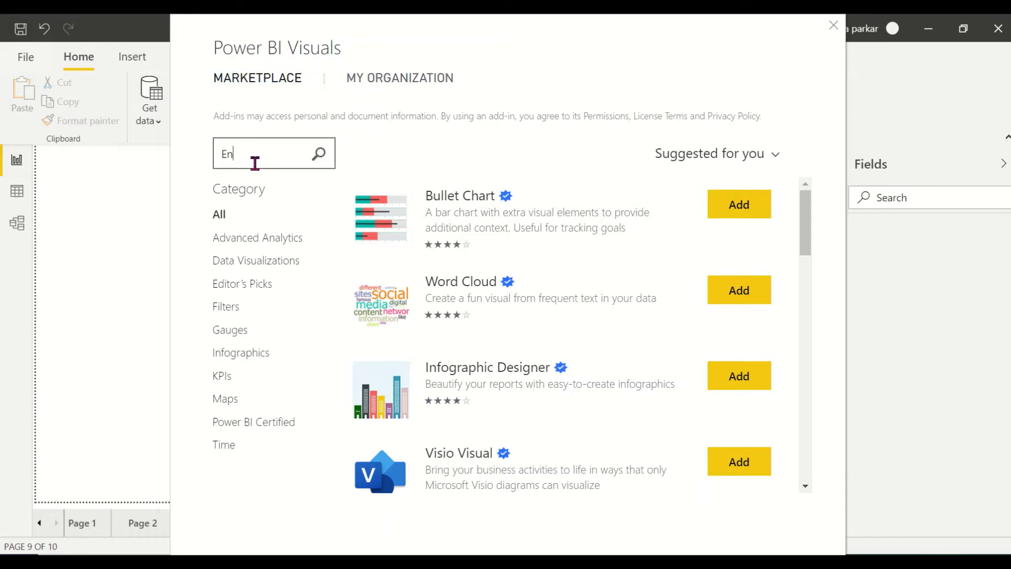
pyautogui.write('han')
pyautogui.press('BackSpace')
pyautogui.press('Return')
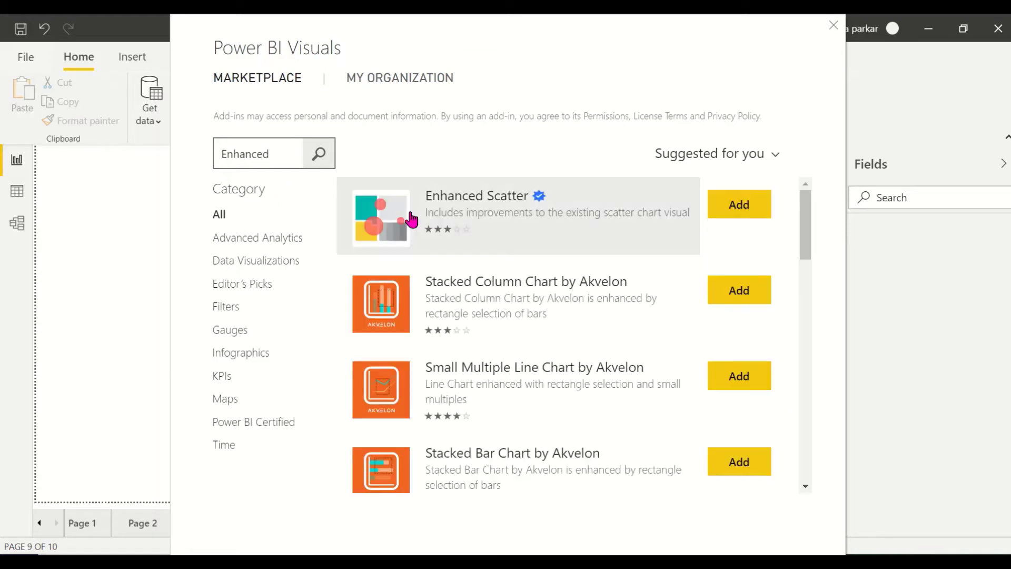
# View the Enhanced Scatter details and its preview images, and close the marketplace
pyautogui.scroll(-1, 411, 219)
pyautogui.scroll(1, 408, 219)
pyautogui.click(535, 211)
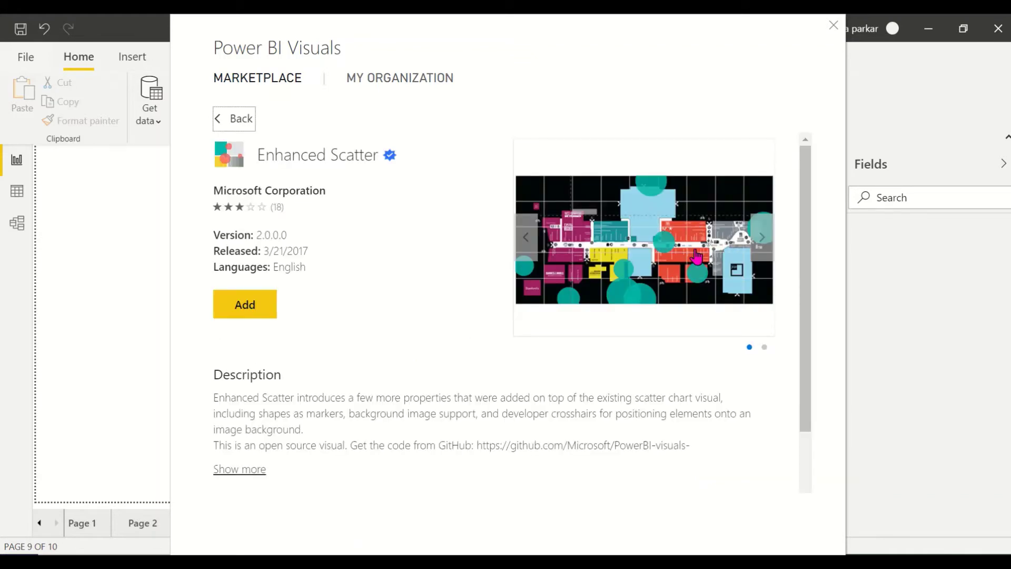
pyautogui.click(792, 240)
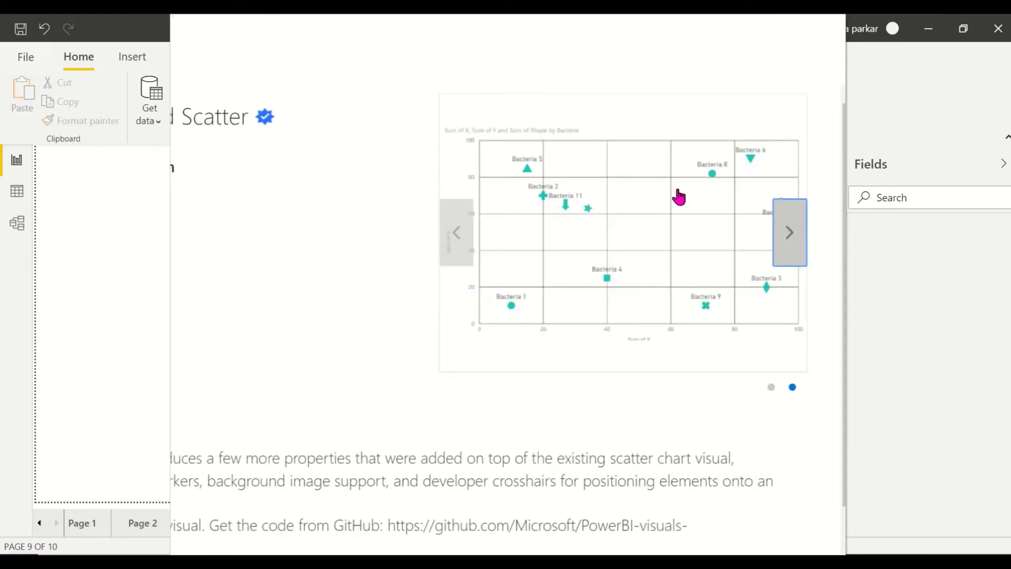
pyautogui.click(784, 255)
pyautogui.click(790, 232)
pyautogui.click(832, 26)
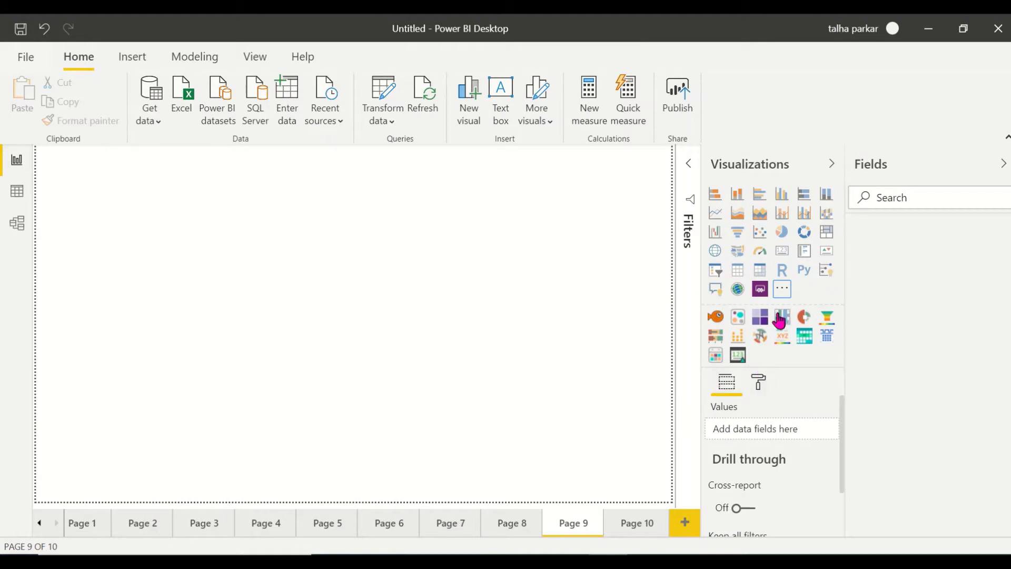
# Search the visuals marketplace for "Enhanced" and import the Enhanced Scatter visual into the report
pyautogui.click(782, 289)
pyautogui.click(806, 313)
pyautogui.click(237, 152)
pyautogui.write('Enhanced')
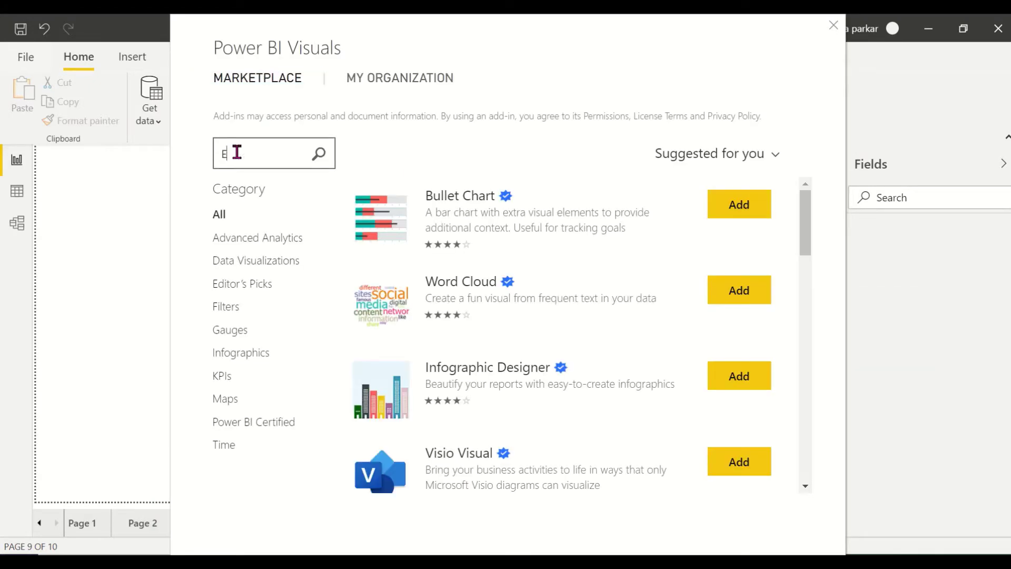
pyautogui.press('Return')
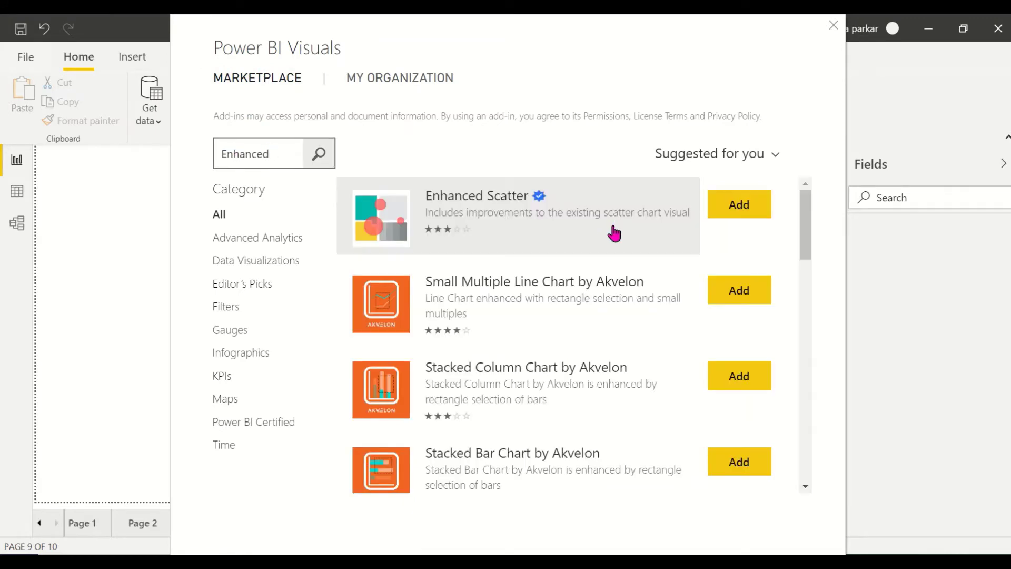
pyautogui.click(727, 210)
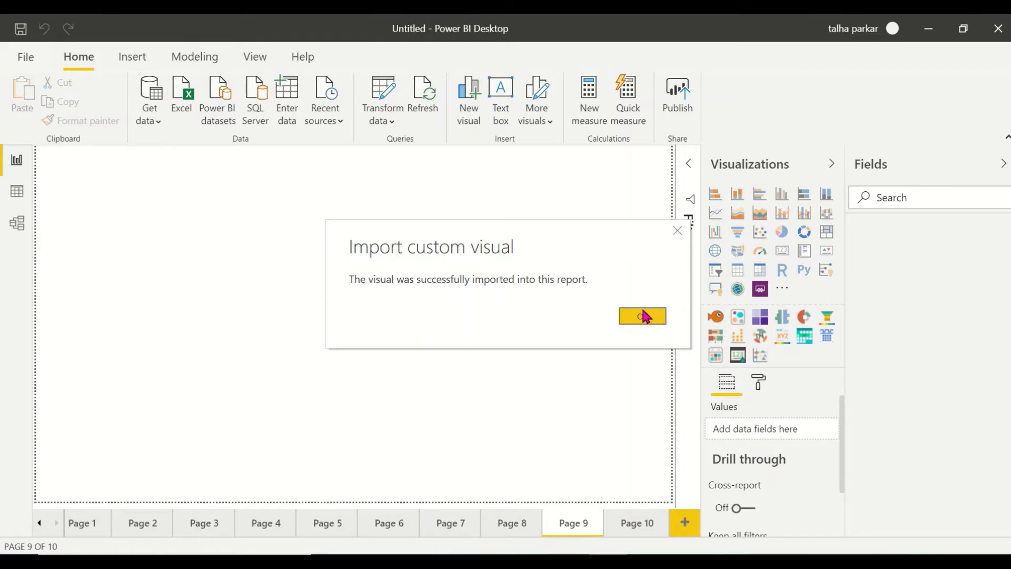
pyautogui.click(646, 319)
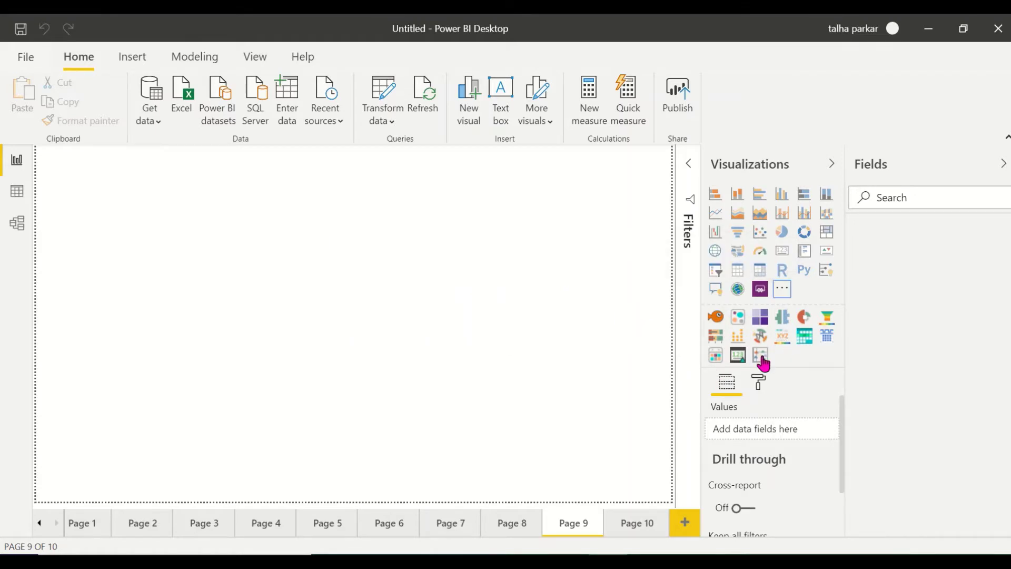
# Start an Excel data import and browse to the Summer Internship Program folder
pyautogui.click(176, 104)
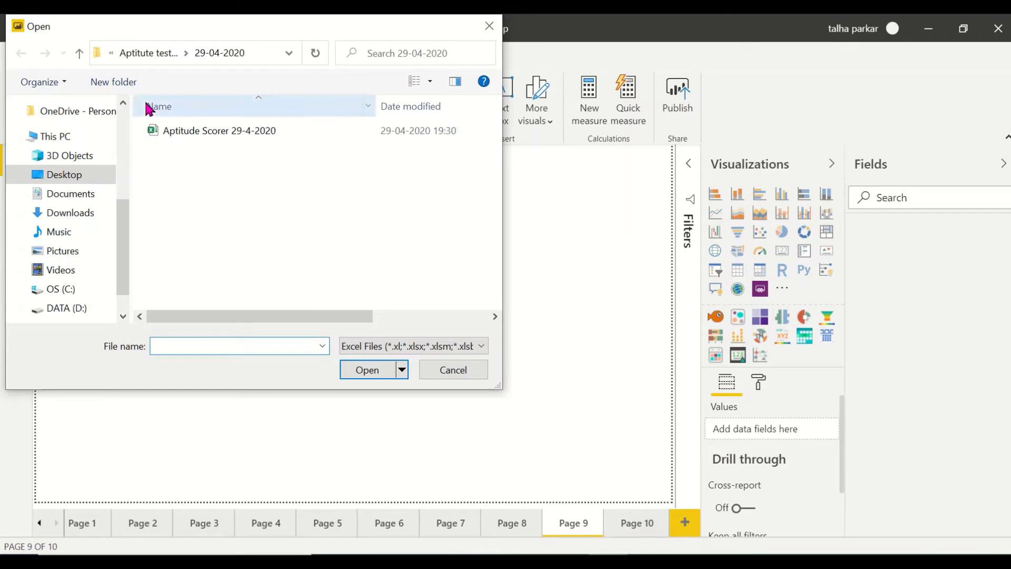
pyautogui.click(140, 53)
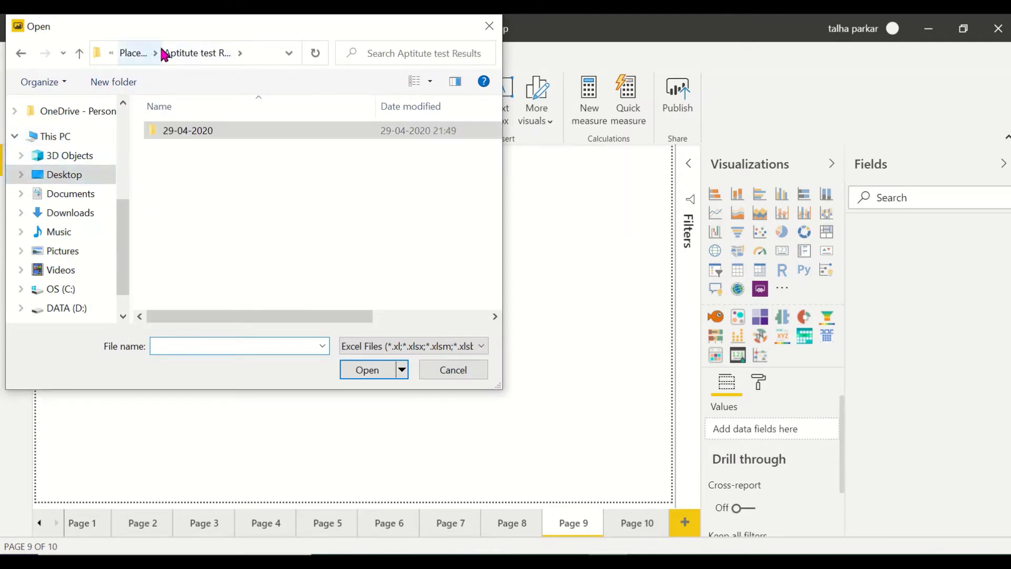
pyautogui.click(130, 53)
pyautogui.click(144, 53)
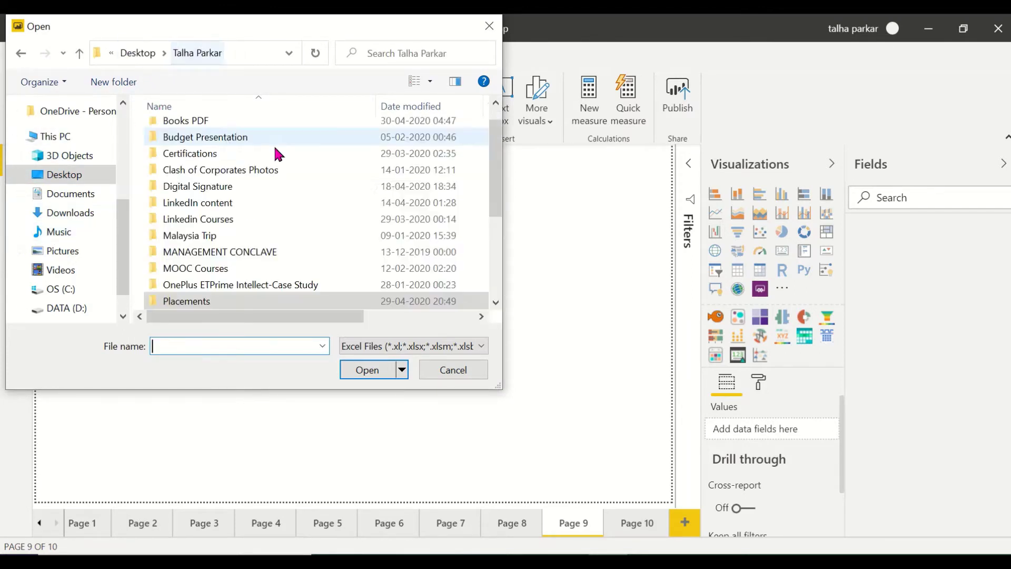
pyautogui.scroll(-3, 277, 190)
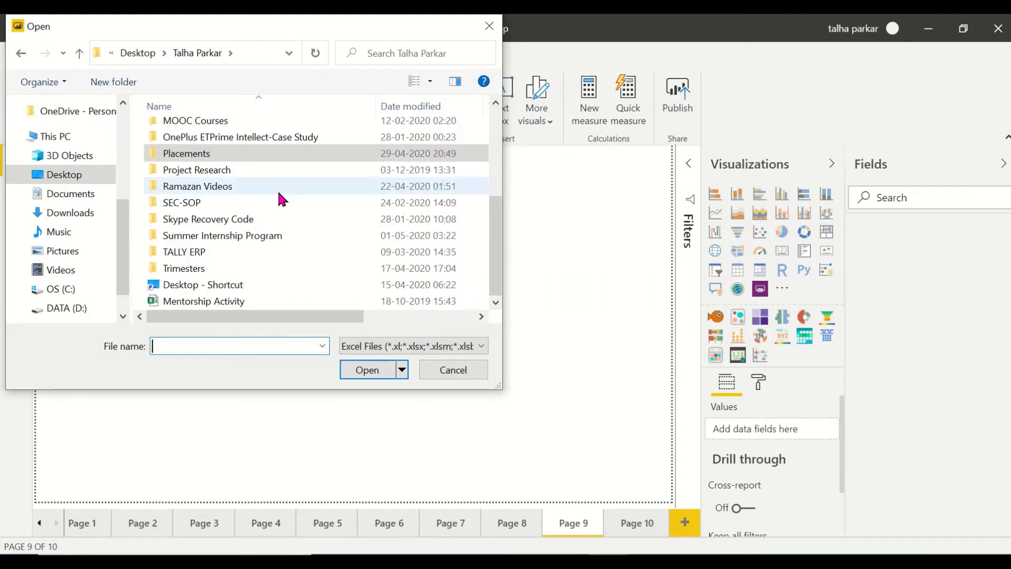
pyautogui.doubleClick(219, 234)
# Find and open the SAMPLE DATASETS folder inside Summer Internship Program
pyautogui.press('Up')
pyautogui.press('Up')
pyautogui.press('Up')
pyautogui.press('Up')
pyautogui.press('Up')
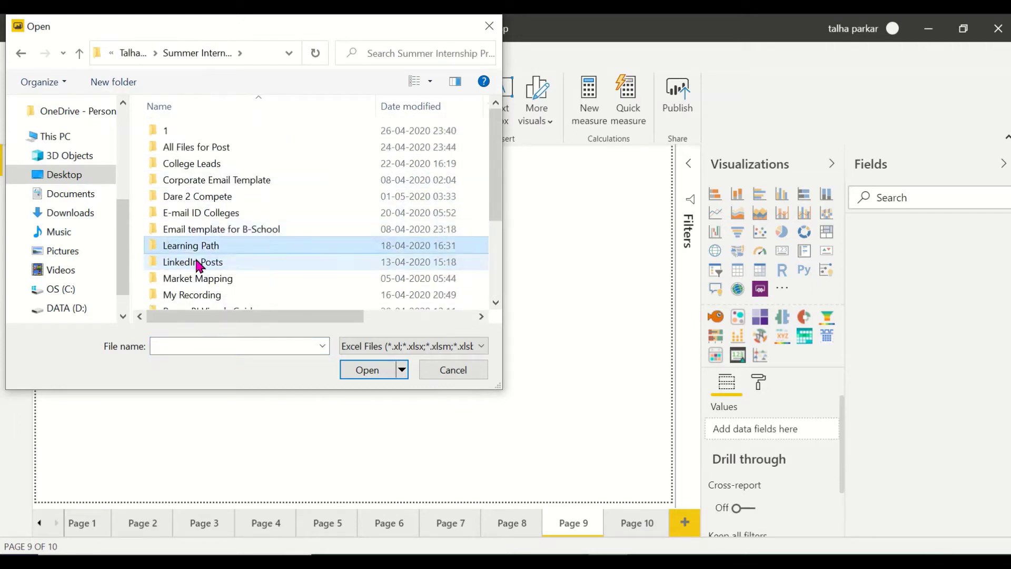
pyautogui.press('Down')
pyautogui.press('Down')
pyautogui.press('Down')
pyautogui.press('Down')
pyautogui.press('Down')
pyautogui.press('Down')
pyautogui.press('Down')
pyautogui.press('Down')
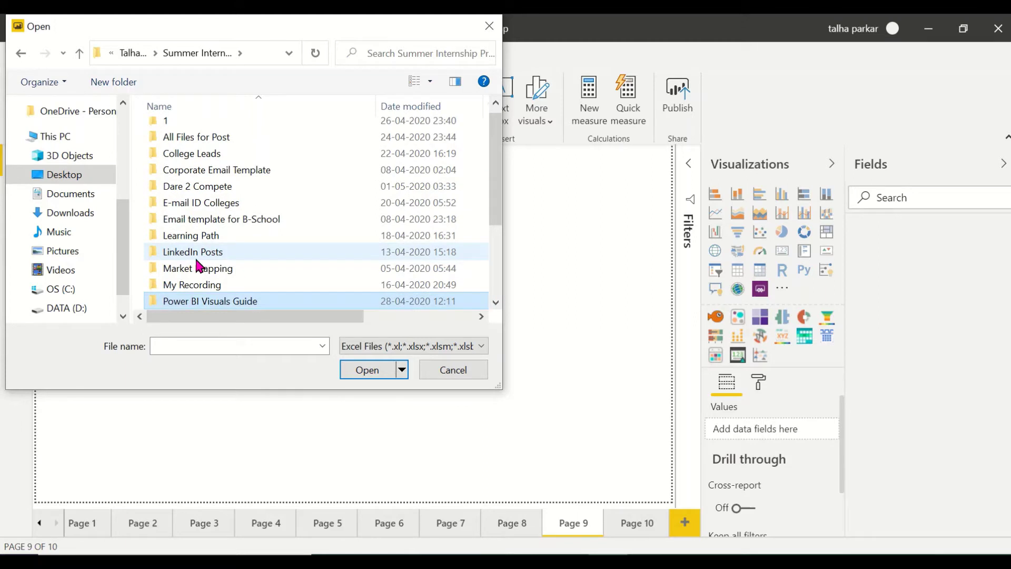
pyautogui.press('Down')
pyautogui.press('Down')
pyautogui.press('Down')
pyautogui.doubleClick(199, 266)
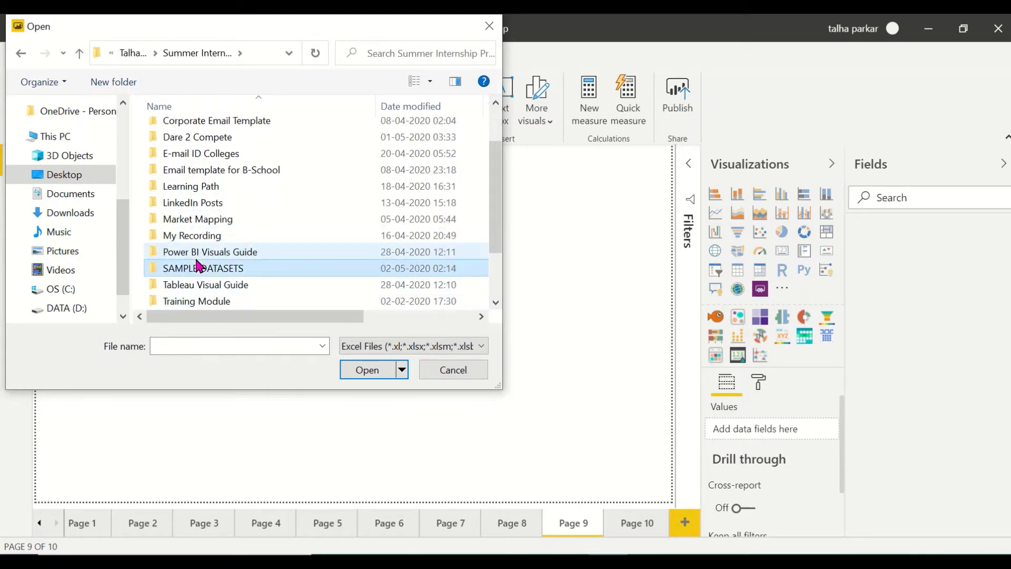
# Find the Top Sites.xlsx workbook in the SAMPLE DATASETS folder and open it for import
pyautogui.press('Down')
pyautogui.press('Down')
pyautogui.press('Down')
pyautogui.press('Down')
pyautogui.press('Down')
pyautogui.press('Down')
pyautogui.press('Down')
pyautogui.press('Down')
pyautogui.press('Down')
pyautogui.press('Down')
pyautogui.press('Down')
pyautogui.press('Down')
pyautogui.press('Down')
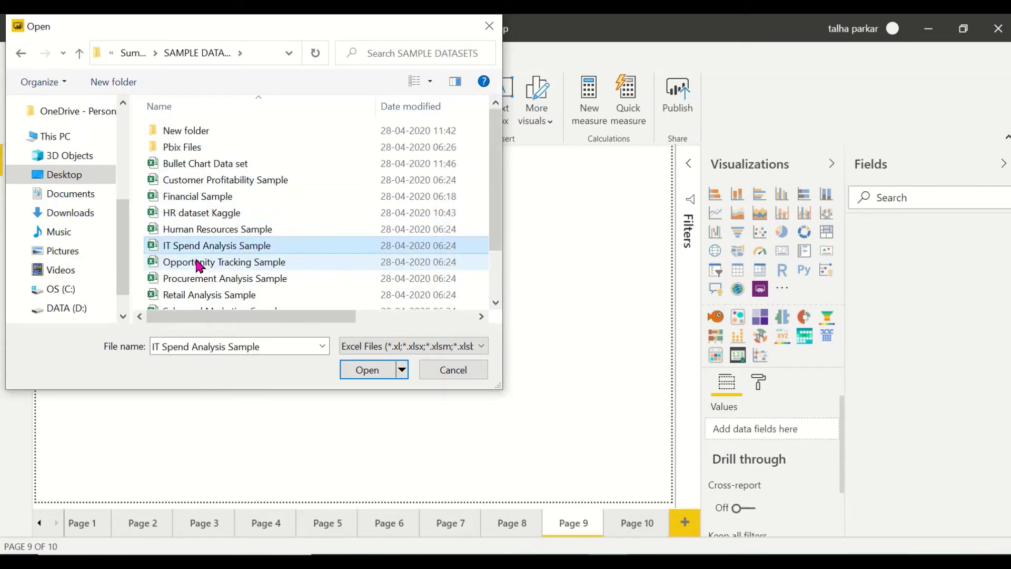
pyautogui.press('Escape')
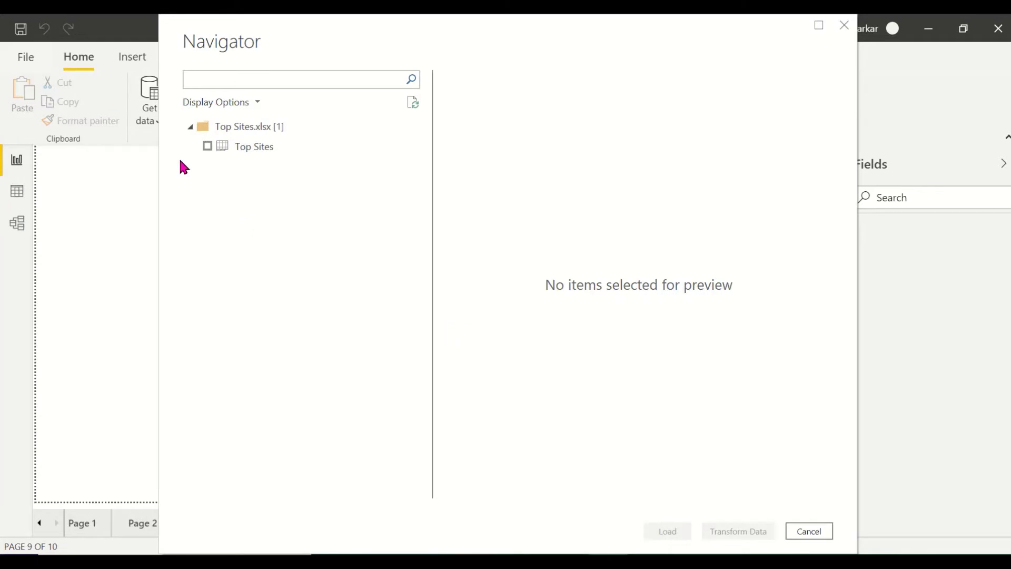
# Select the Top Sites sheet, check its columns in the preview, and load it into the report
pyautogui.click(207, 146)
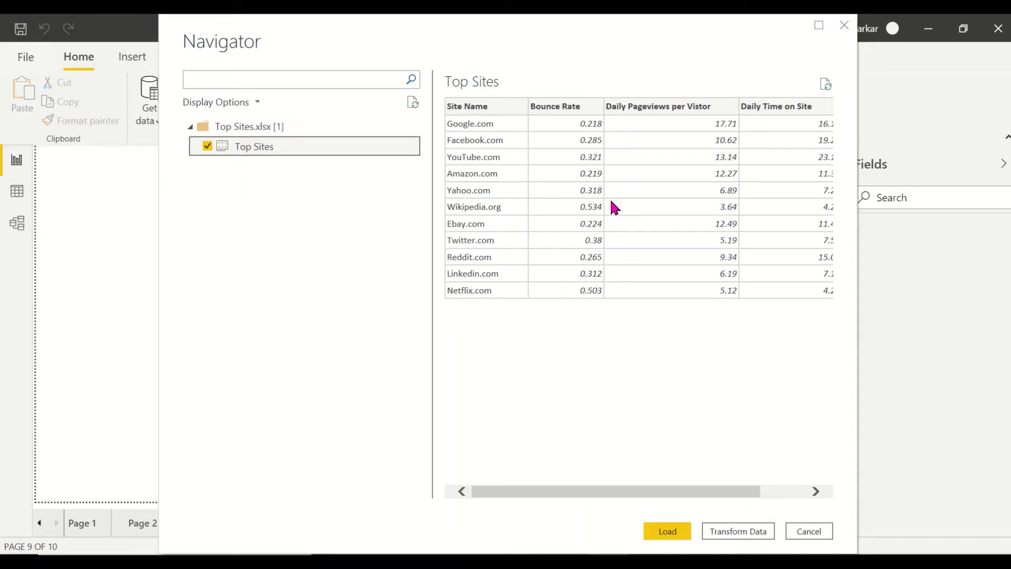
pyautogui.hscroll(2, 612, 206)
pyautogui.hscroll(1, 658, 123)
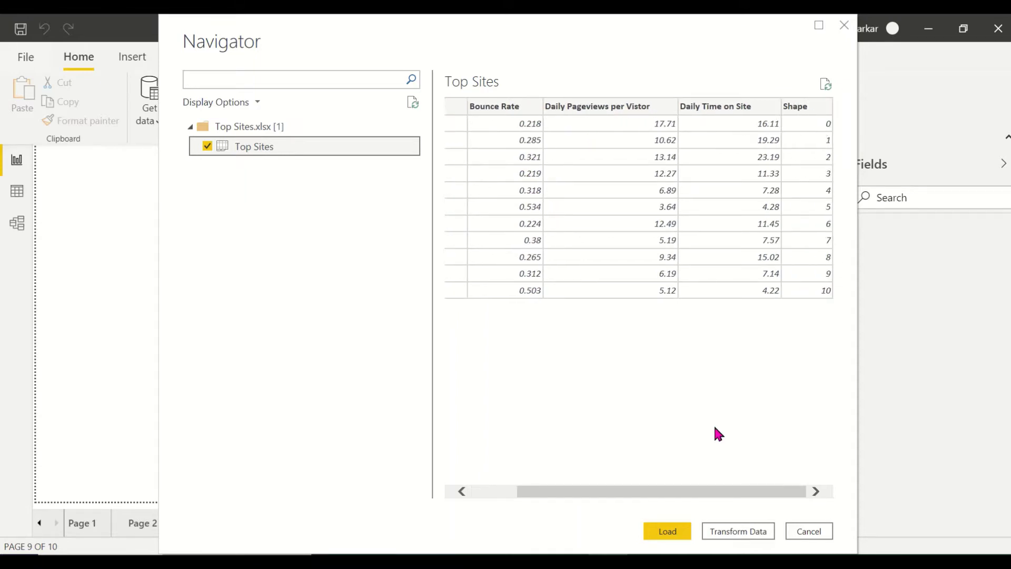
pyautogui.click(667, 537)
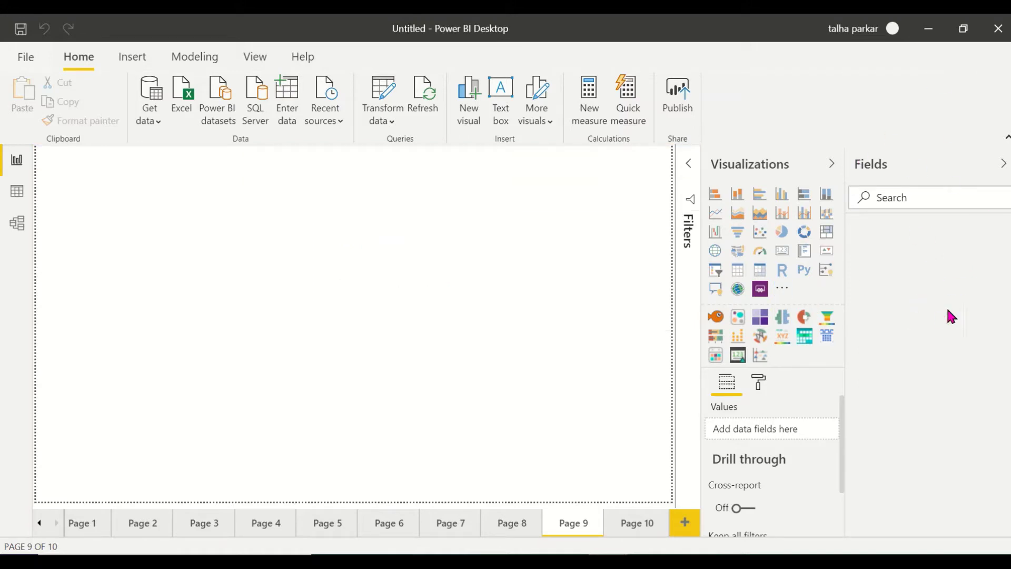
# Add an Enhanced Scatter visual to Page 9, enlarge it across much of the canvas, and review its field wells
pyautogui.click(761, 357)
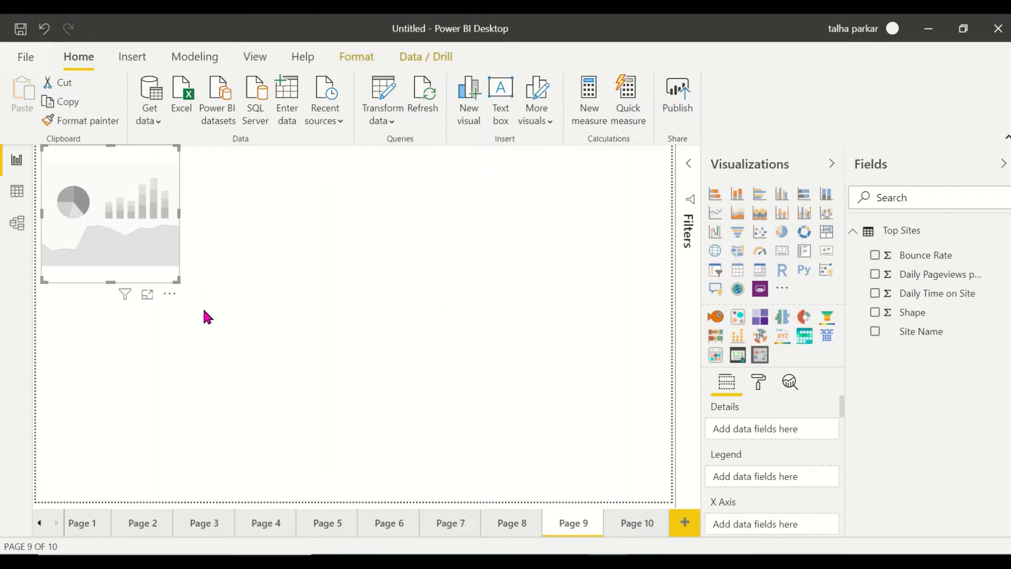
pyautogui.moveTo(176, 280); pyautogui.dragTo(445, 417)
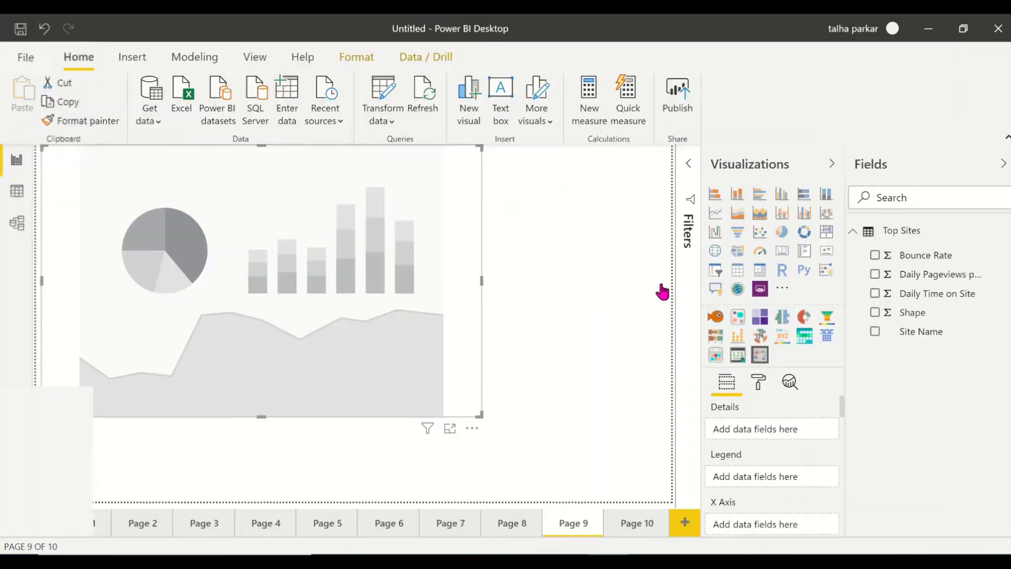
pyautogui.scroll(-5, 766, 431)
pyautogui.scroll(-3, 765, 427)
pyautogui.scroll(-3, 766, 430)
pyautogui.scroll(-8, 766, 431)
pyautogui.scroll(15, 762, 421)
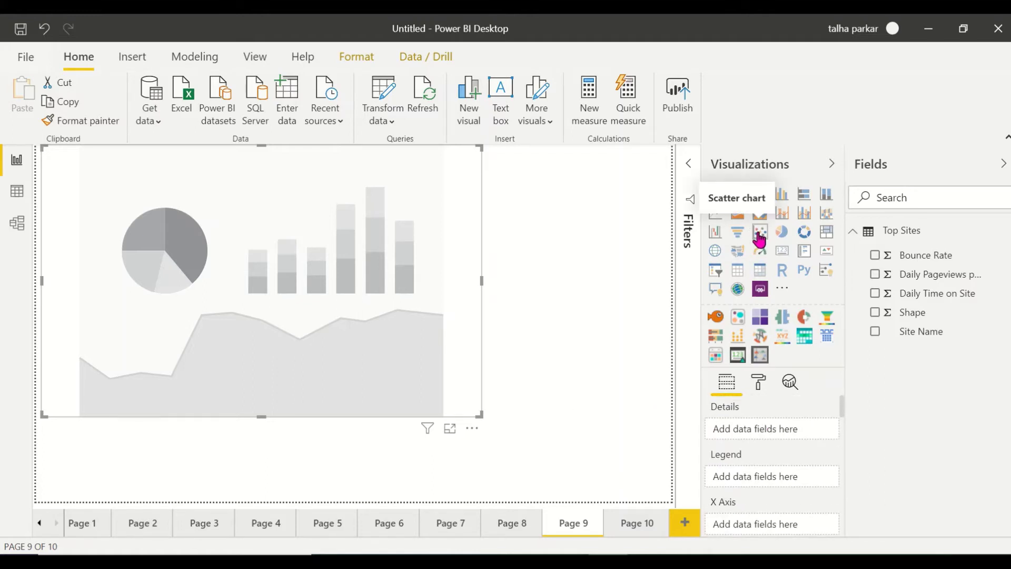
# Add Bounce Rate, Daily Pageviews per Vistor and Daily Time on Site to the Enhanced Scatter visual and inspect the bubble's tooltip
pyautogui.click(875, 256)
pyautogui.click(874, 275)
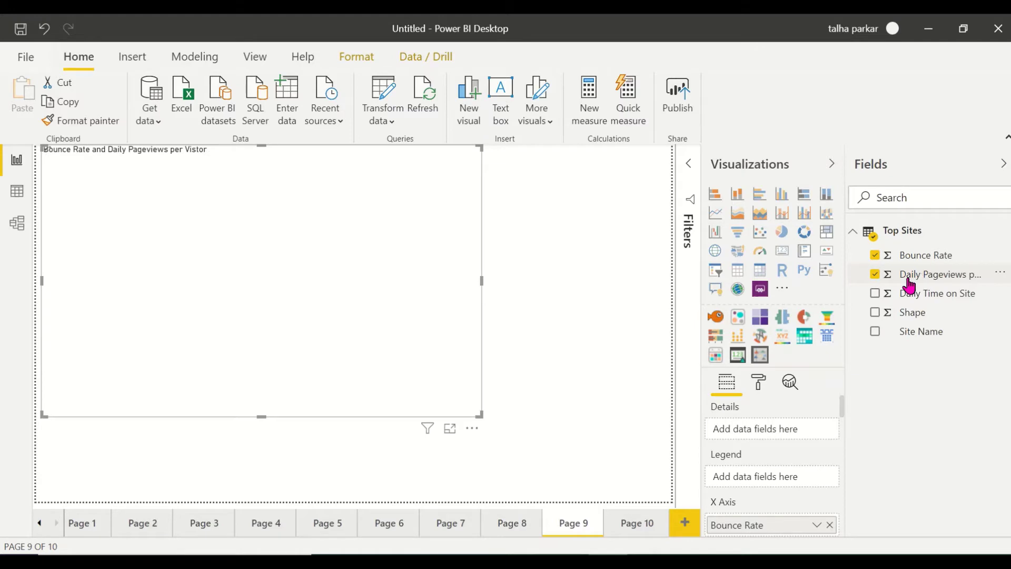
pyautogui.click(876, 294)
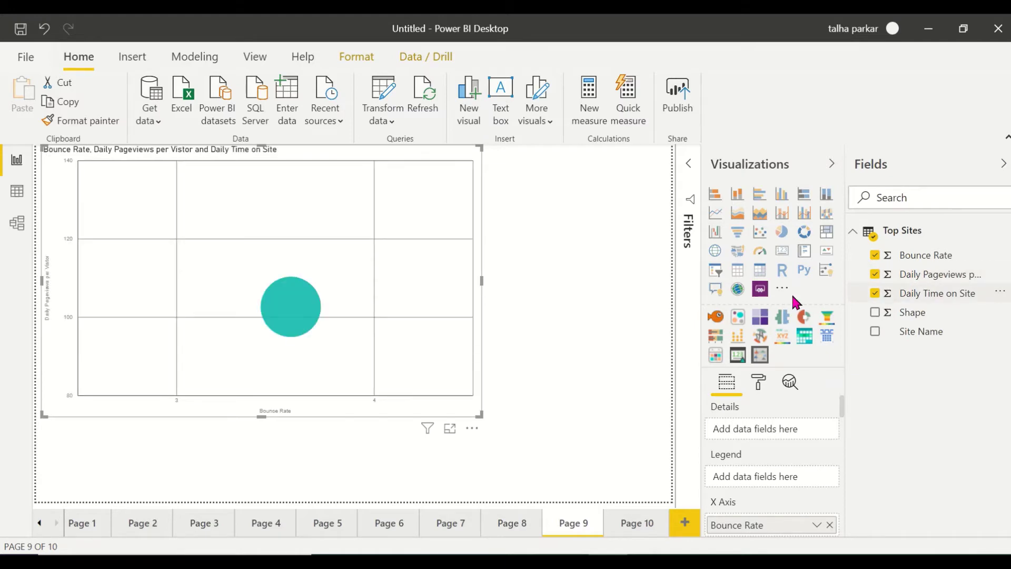
pyautogui.moveTo(273, 316)
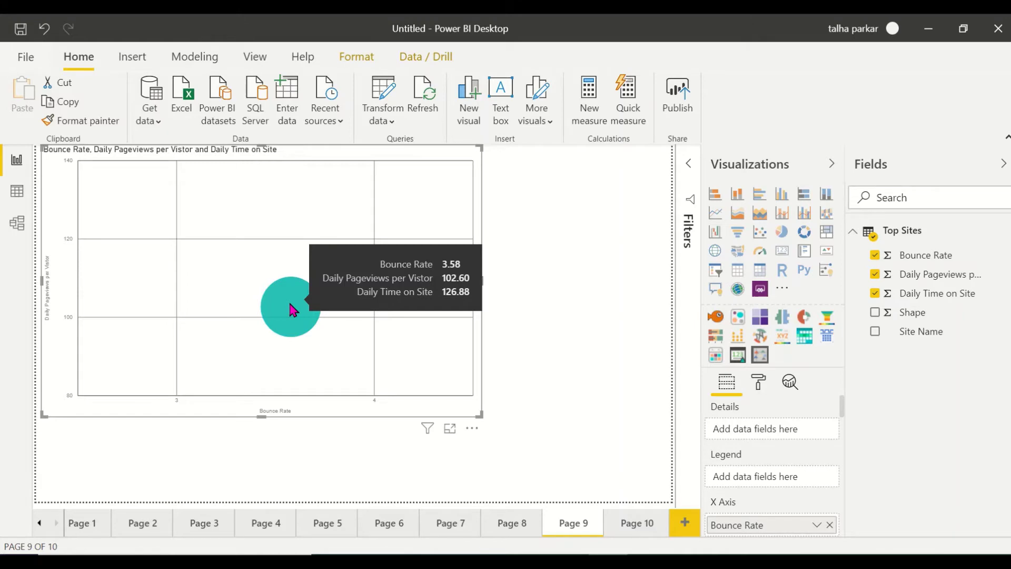
# Review the site names and columns of the Top Sites table in Data view and return to the report
pyautogui.click(10, 195)
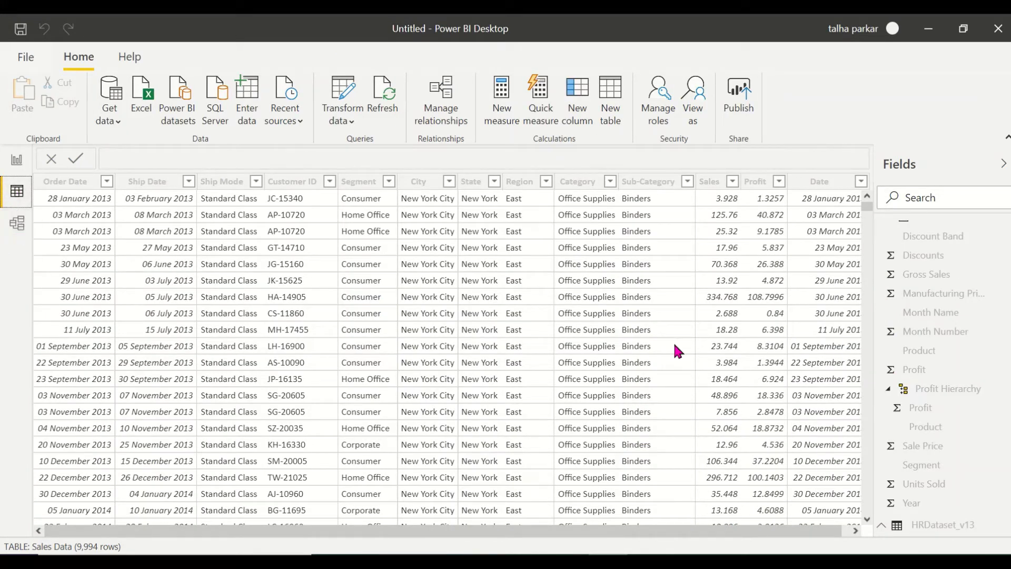
pyautogui.scroll(3, 937, 350)
pyautogui.scroll(-6, 937, 349)
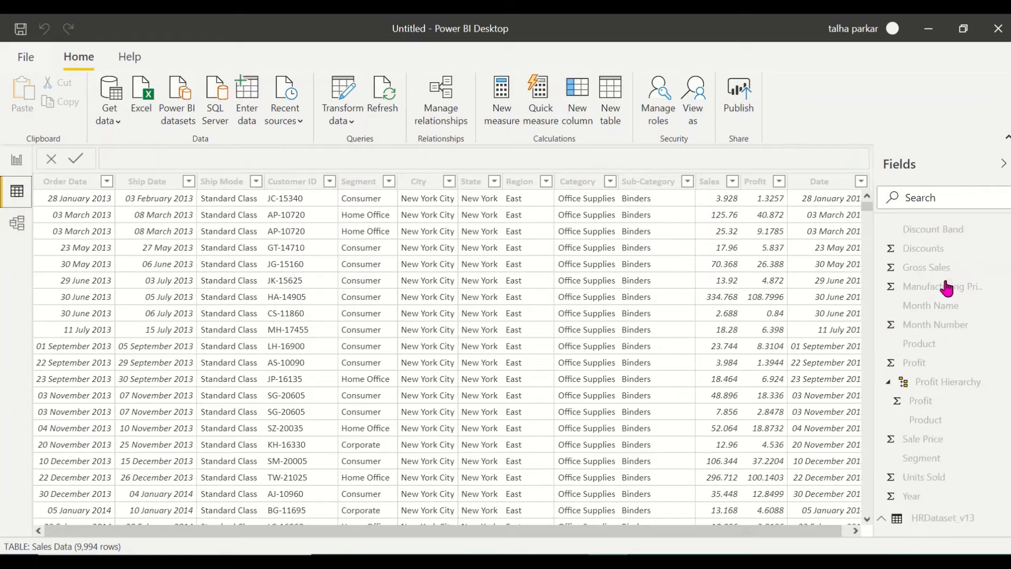
pyautogui.click(926, 428)
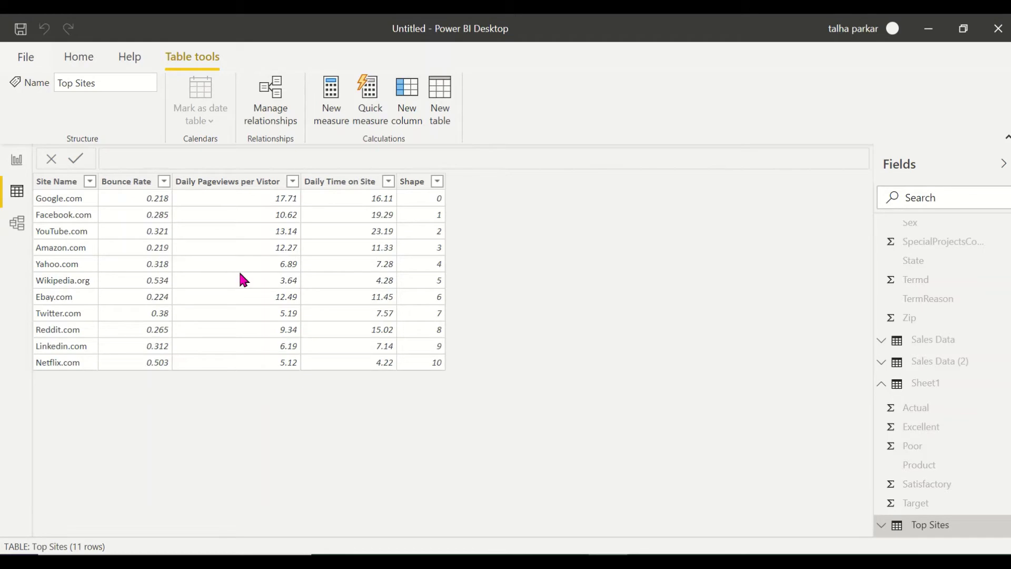
pyautogui.click(14, 167)
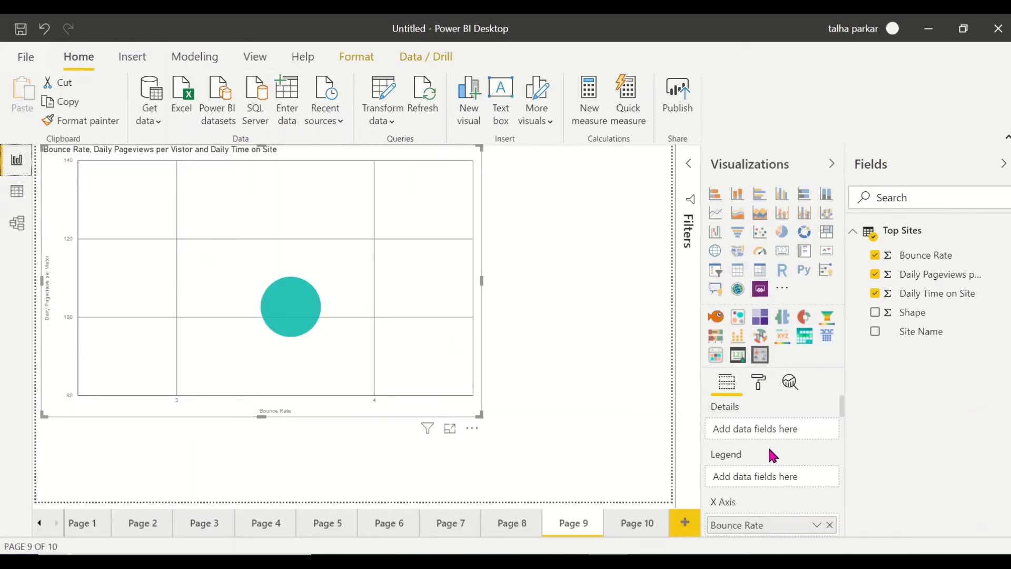
# Add Site Name as the scatter chart's Details, enlarge the chart across most of the page, and inspect several bubble tooltips
pyautogui.click(880, 332)
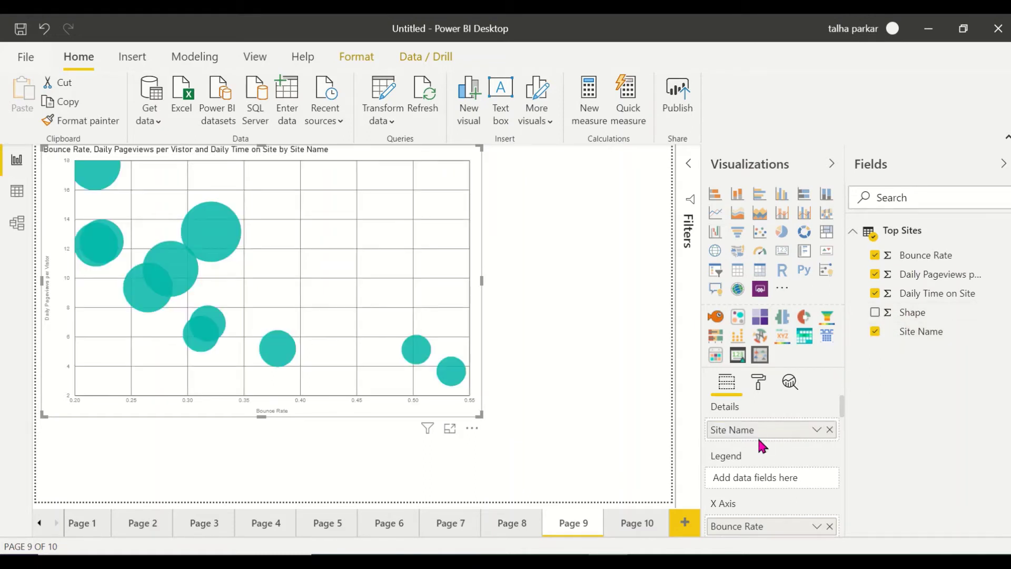
pyautogui.moveTo(477, 416); pyautogui.dragTo(609, 481)
pyautogui.click(623, 489)
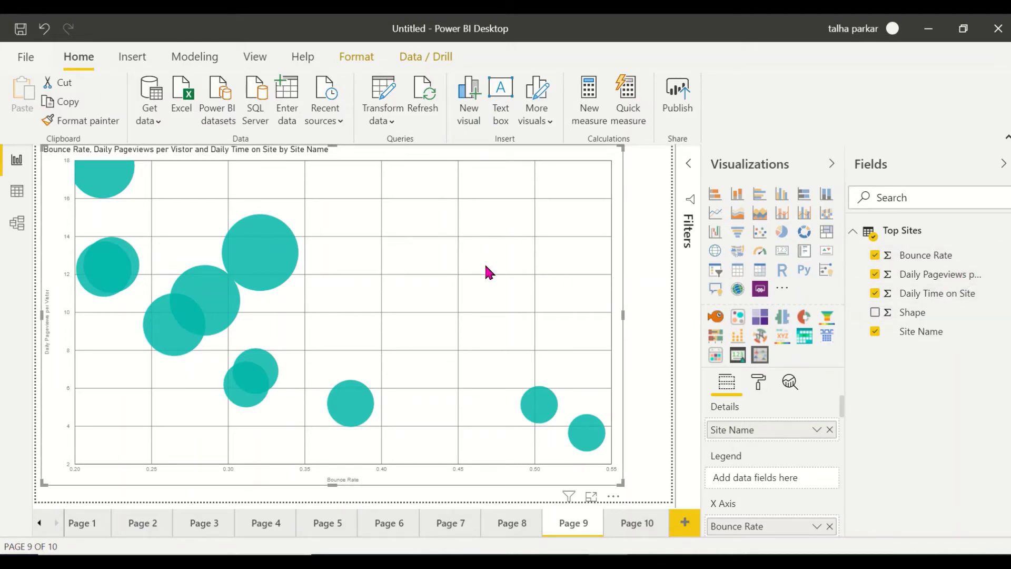
pyautogui.moveTo(269, 257)
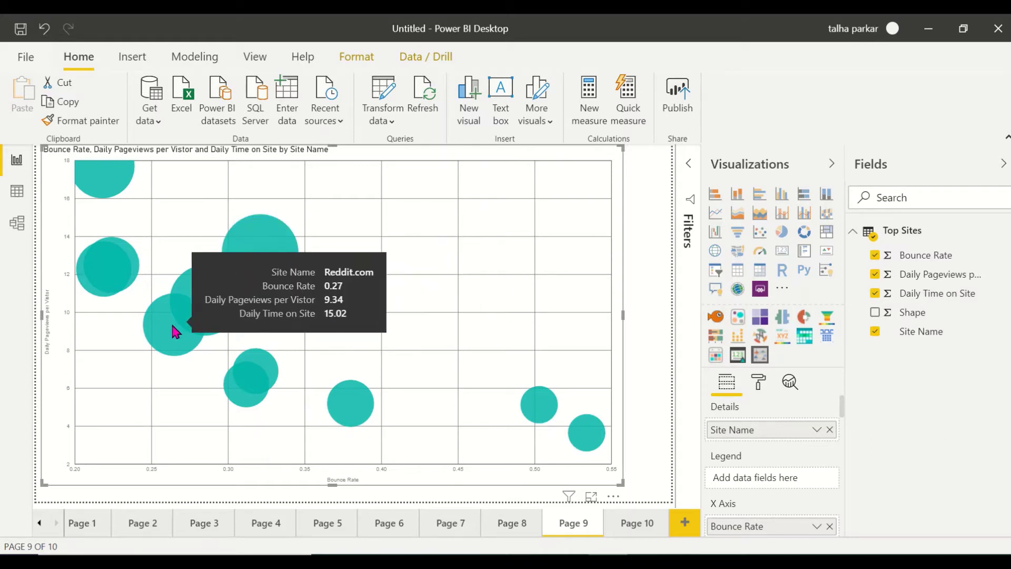
pyautogui.moveTo(105, 261)
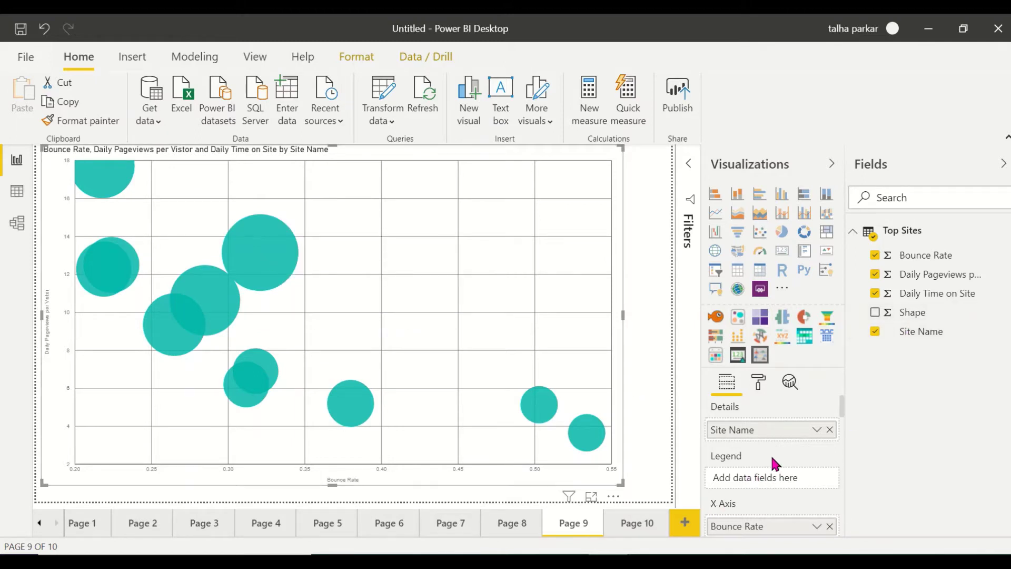
# Assign Site Name to the scatter chart's Legend and inspect the coloured bubbles' tooltips
pyautogui.moveTo(910, 335); pyautogui.dragTo(762, 476)
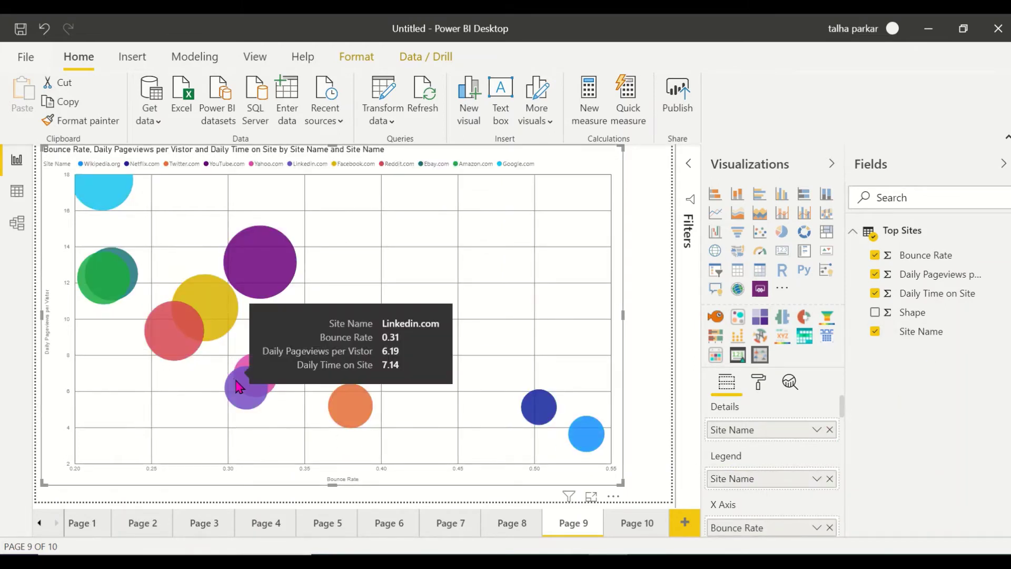
pyautogui.moveTo(108, 292)
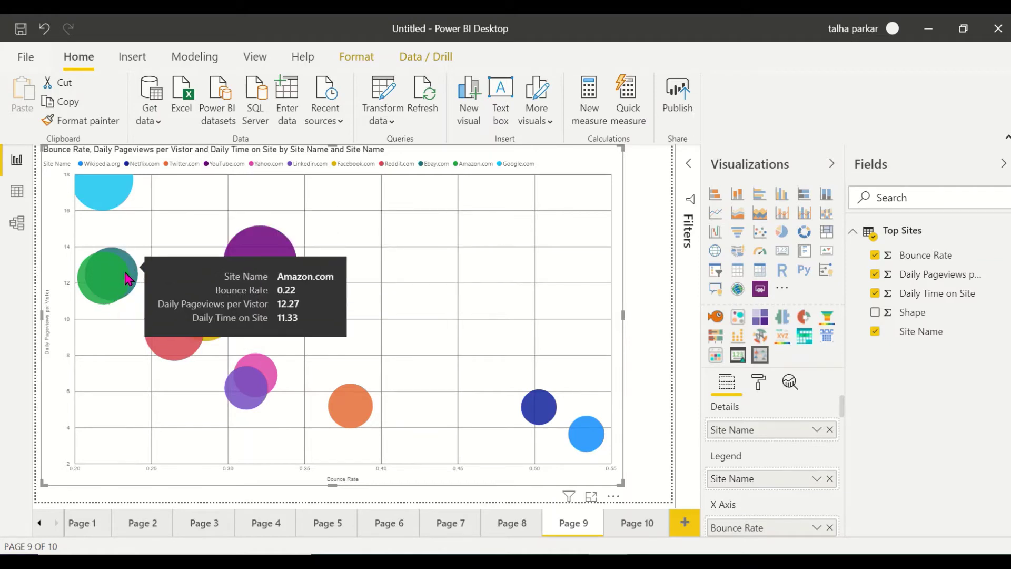
pyautogui.moveTo(110, 199)
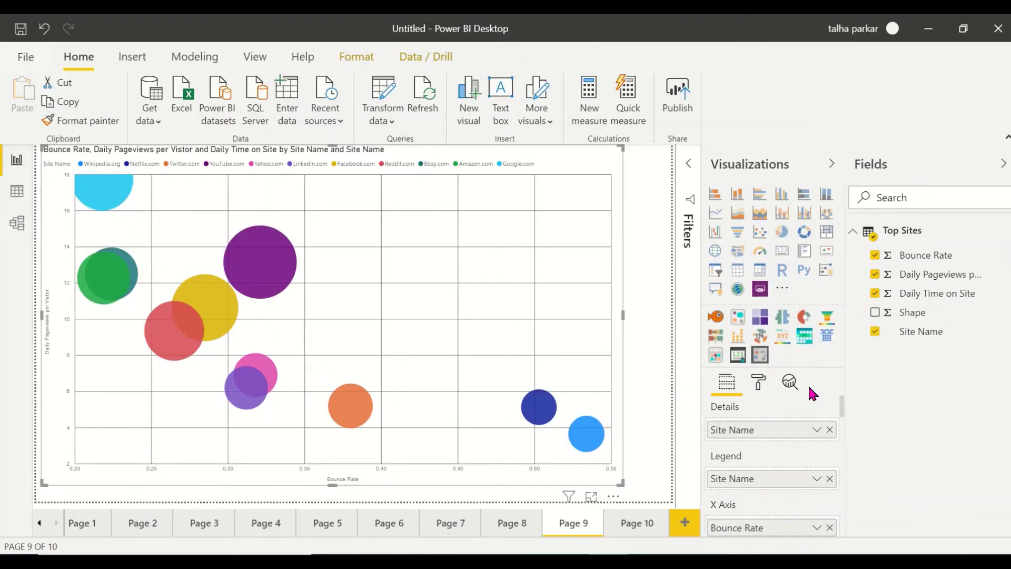
# Assign the Shape field to the chart's Shape well, remove it, and assign it again
pyautogui.scroll(-6, 897, 457)
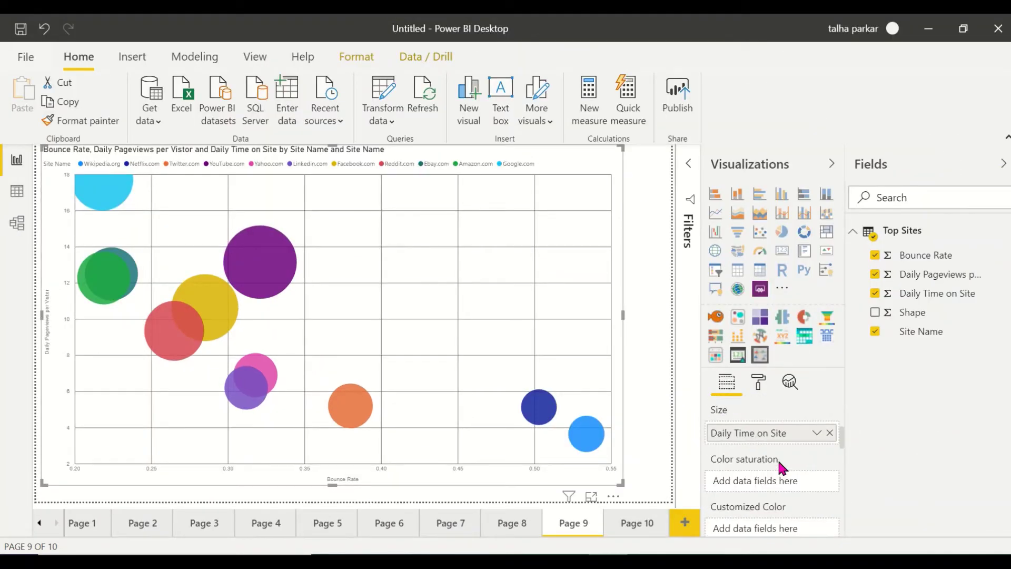
pyautogui.scroll(-1, 781, 466)
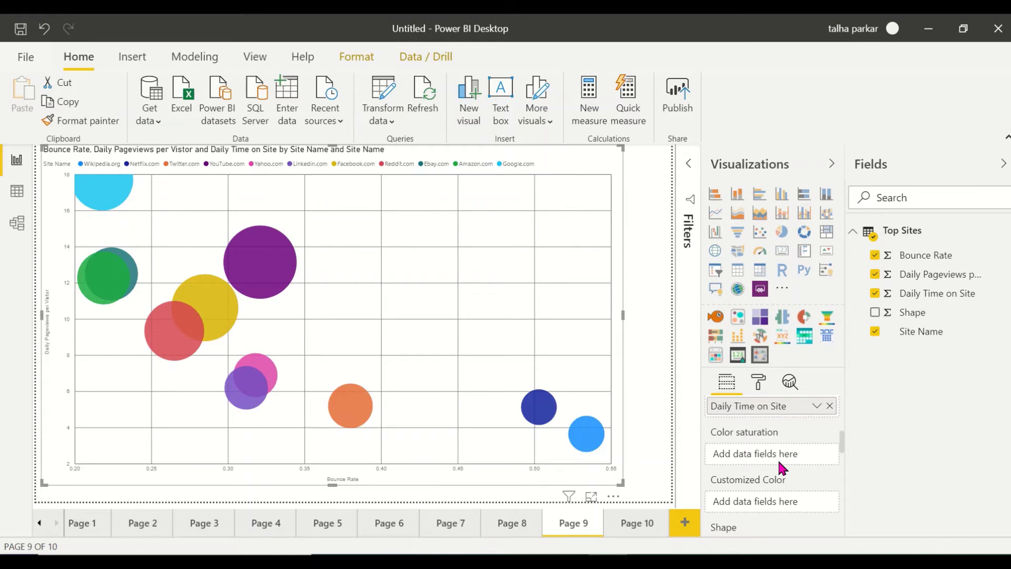
pyautogui.scroll(-5, 779, 463)
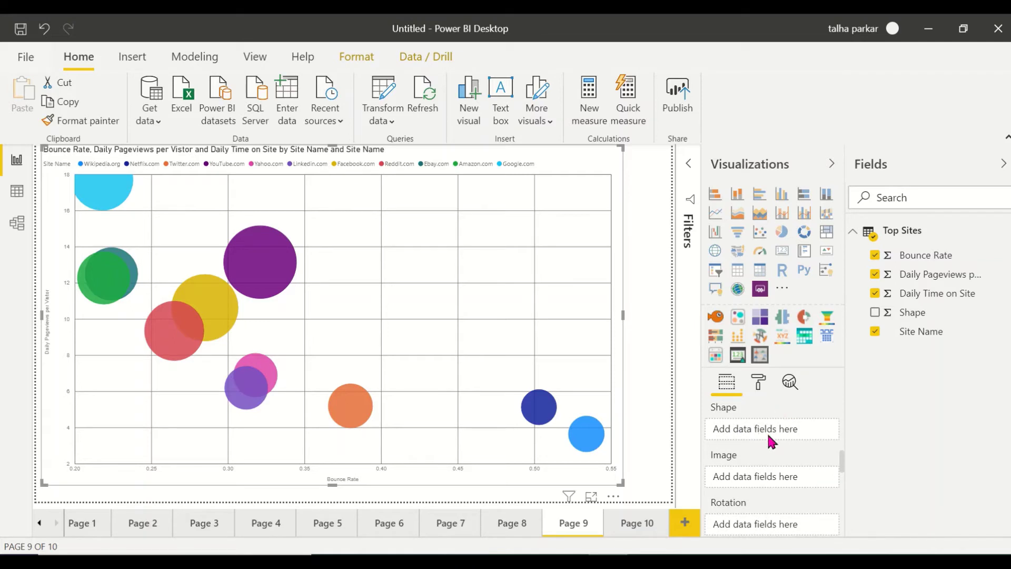
pyautogui.moveTo(939, 316); pyautogui.dragTo(784, 434)
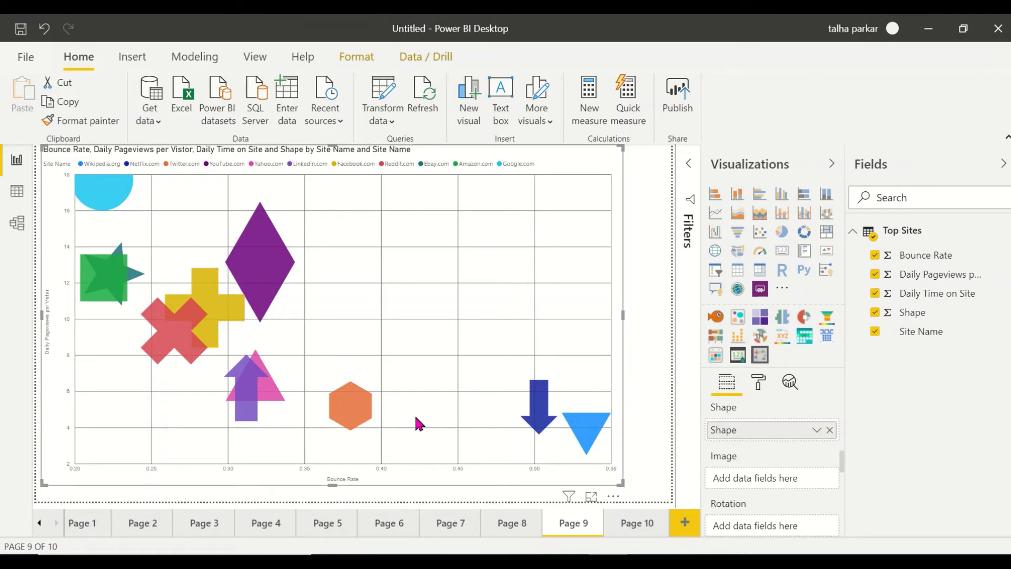
pyautogui.click(830, 431)
pyautogui.moveTo(906, 319); pyautogui.dragTo(760, 427)
# Compare the Shape column numbers in the Top Sites table with the marker shapes in the chart
pyautogui.click(16, 198)
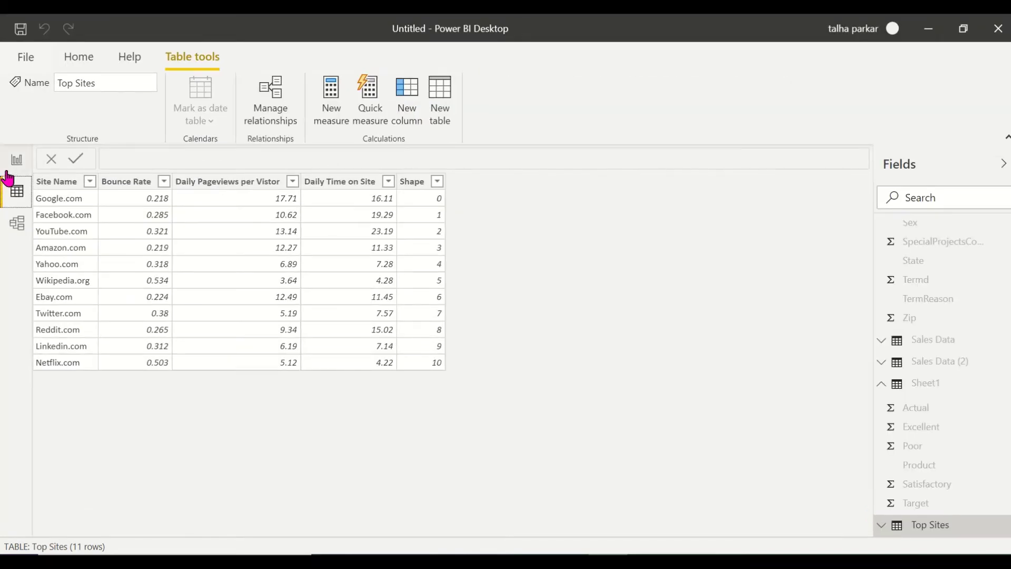
pyautogui.click(16, 159)
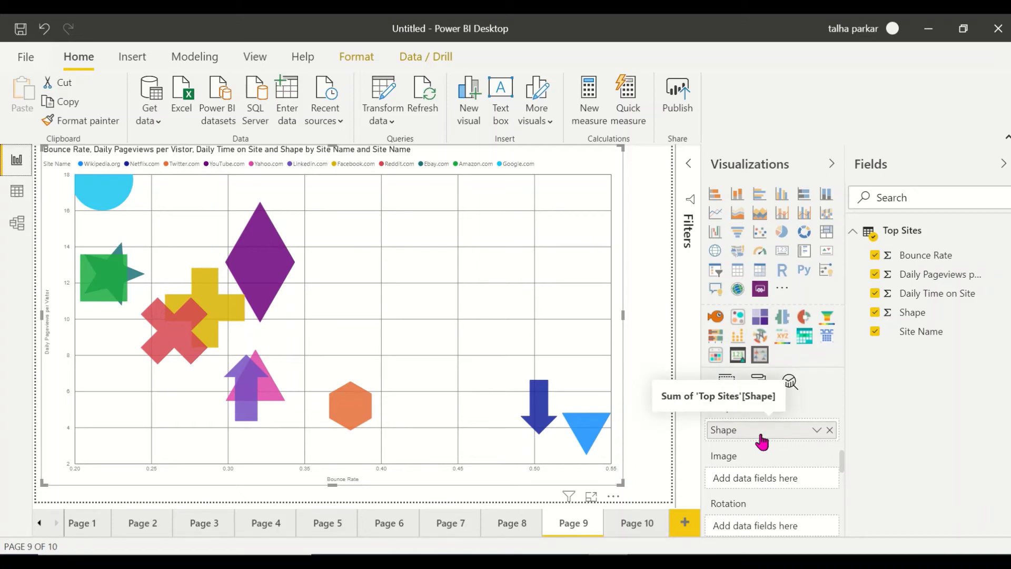
pyautogui.click(10, 192)
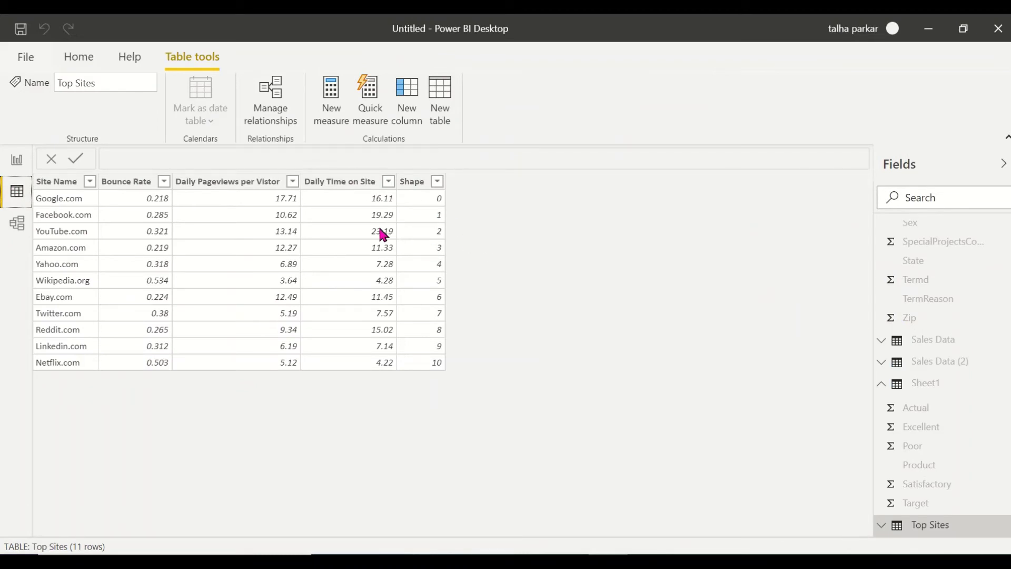
pyautogui.click(9, 161)
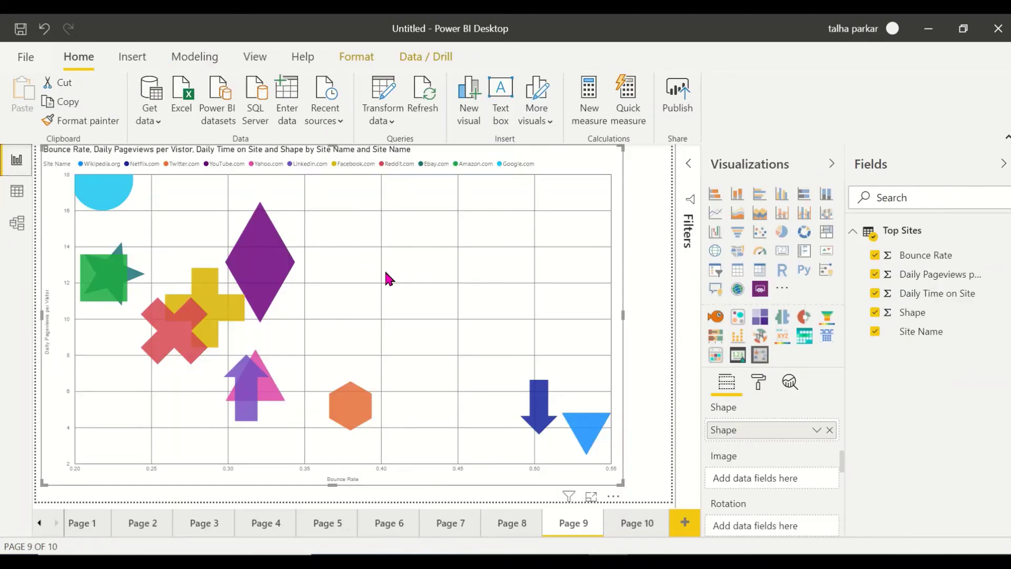
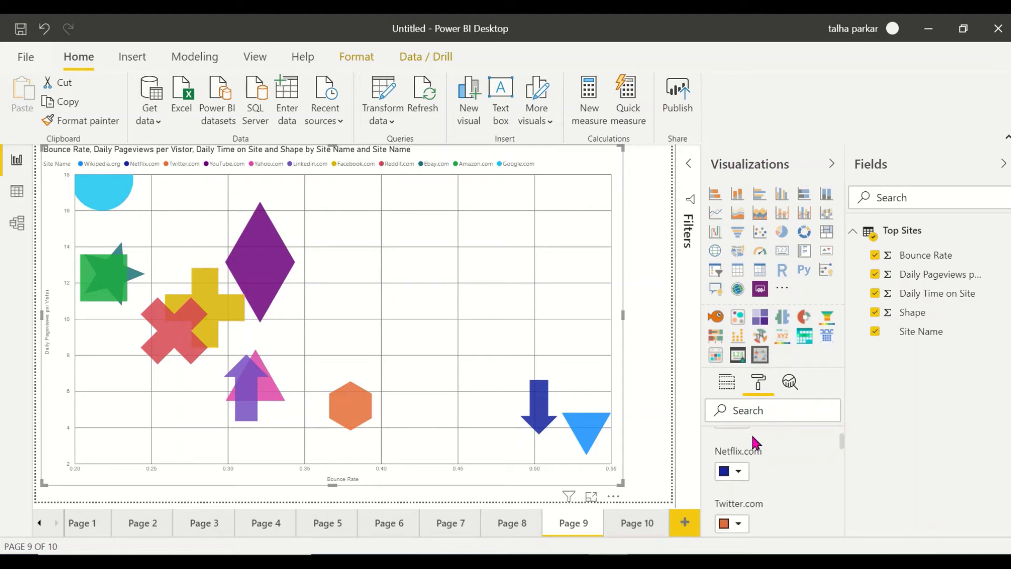
# Set the Linkedin.com marker's data colour to black in the chart's formatting options
pyautogui.scroll(-2, 756, 444)
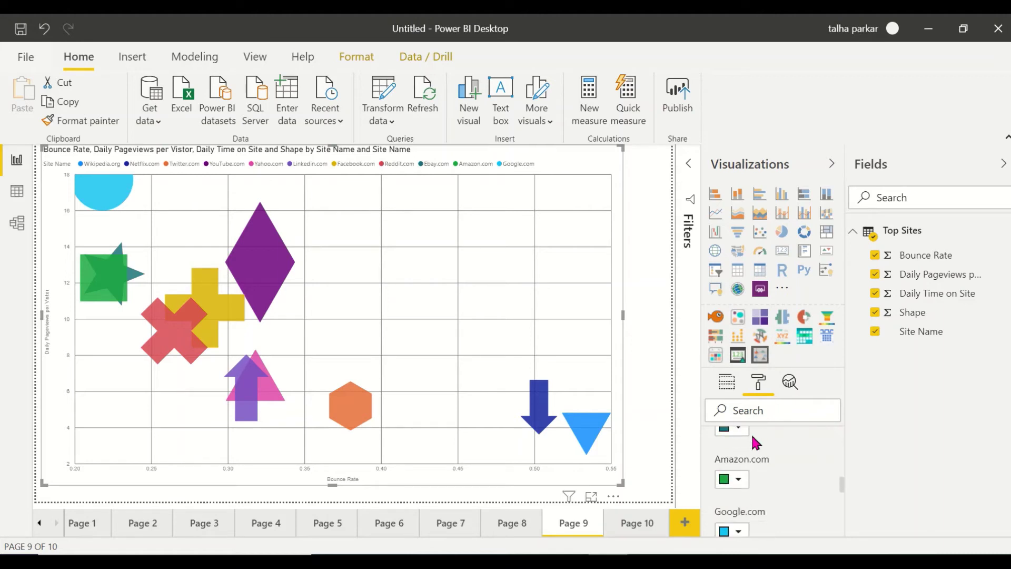
pyautogui.moveTo(251, 402)
pyautogui.scroll(3, 789, 479)
pyautogui.scroll(3, 791, 480)
pyautogui.scroll(-1, 790, 479)
pyautogui.click(741, 461)
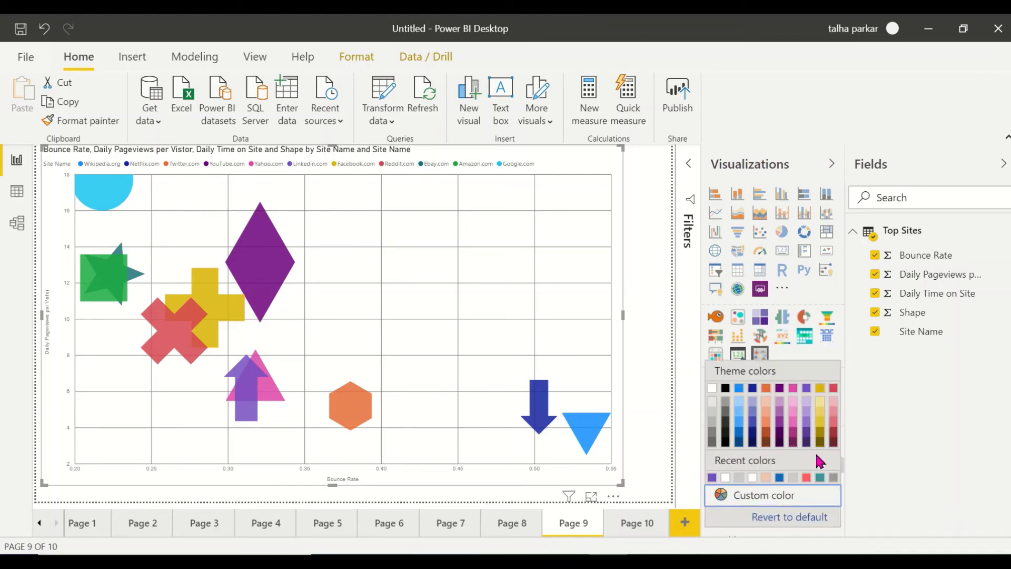
pyautogui.click(835, 451)
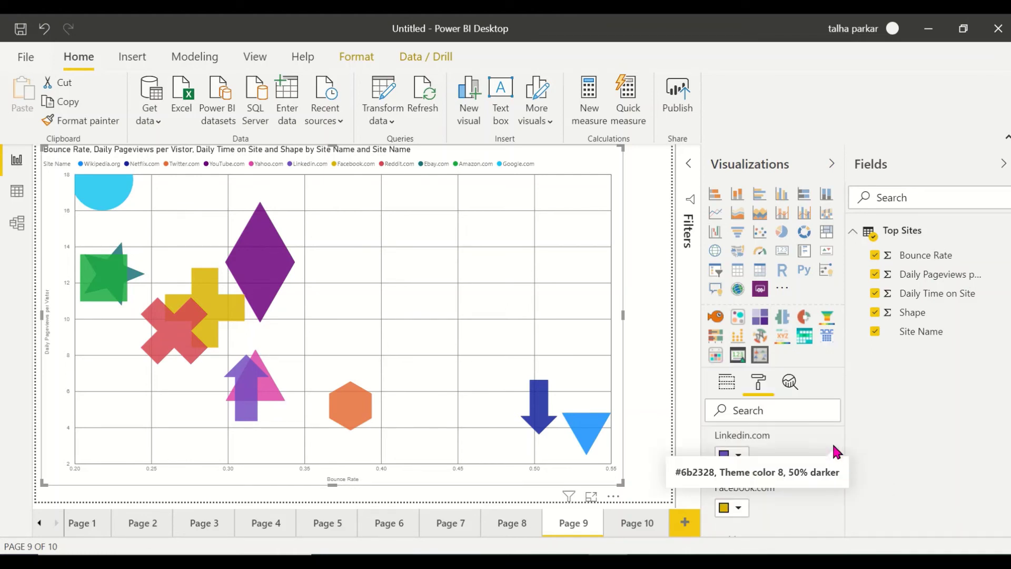
pyautogui.scroll(1, 747, 500)
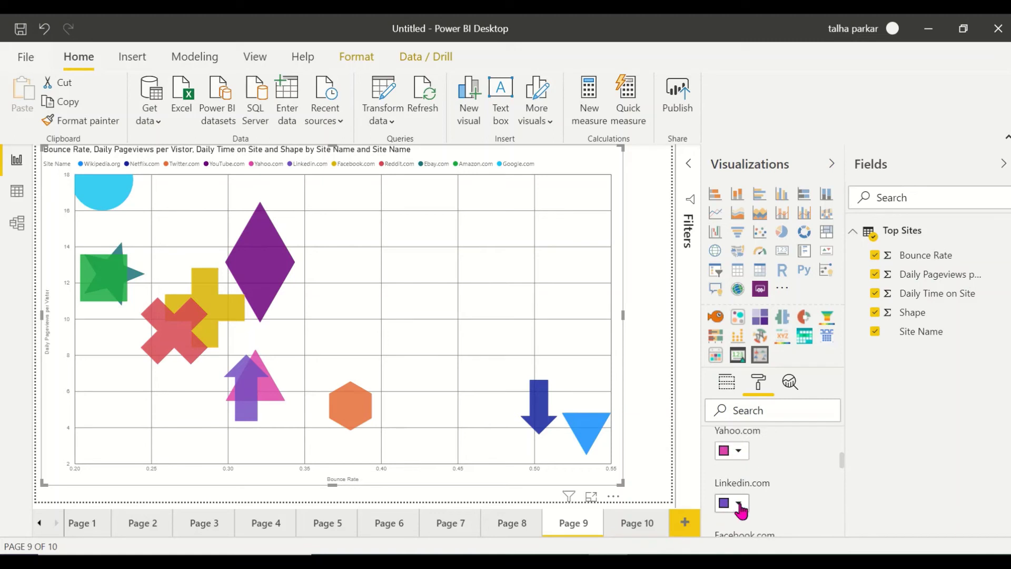
pyautogui.click(740, 506)
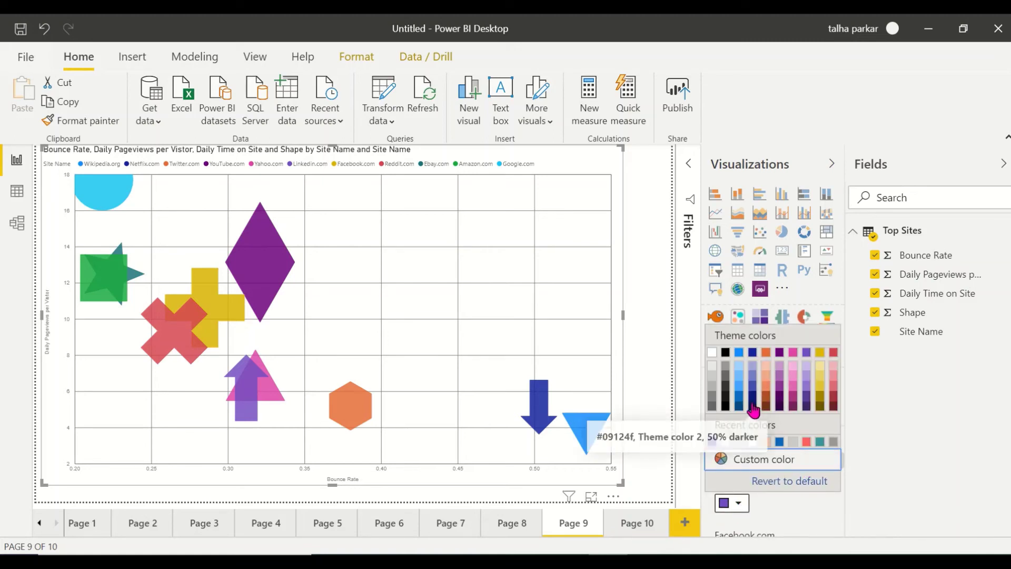
pyautogui.click(726, 407)
# Expand the category label settings, then try the chart's Backdrop option, check its settings, and switch it back off
pyautogui.scroll(-6, 789, 513)
pyautogui.scroll(-5, 788, 513)
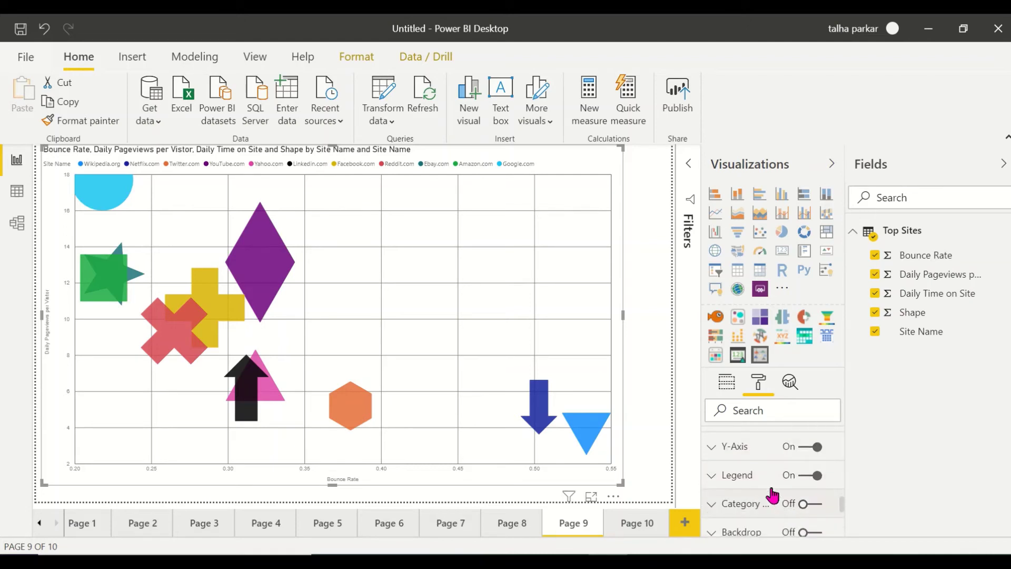
pyautogui.click(733, 514)
pyautogui.scroll(-2, 734, 513)
pyautogui.scroll(-2, 785, 461)
pyautogui.scroll(-2, 784, 461)
pyautogui.scroll(1, 786, 464)
pyautogui.click(810, 466)
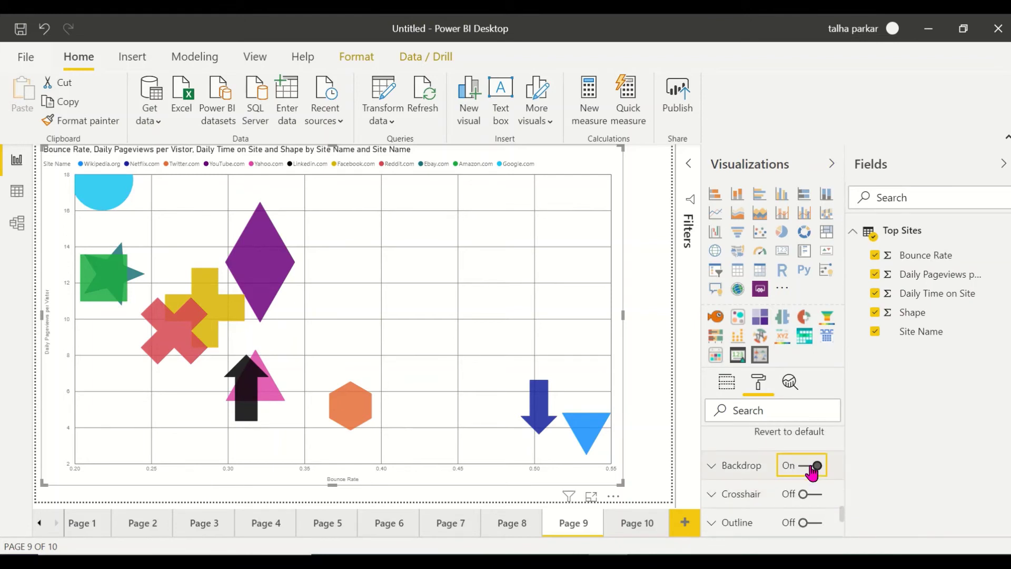
pyautogui.click(755, 470)
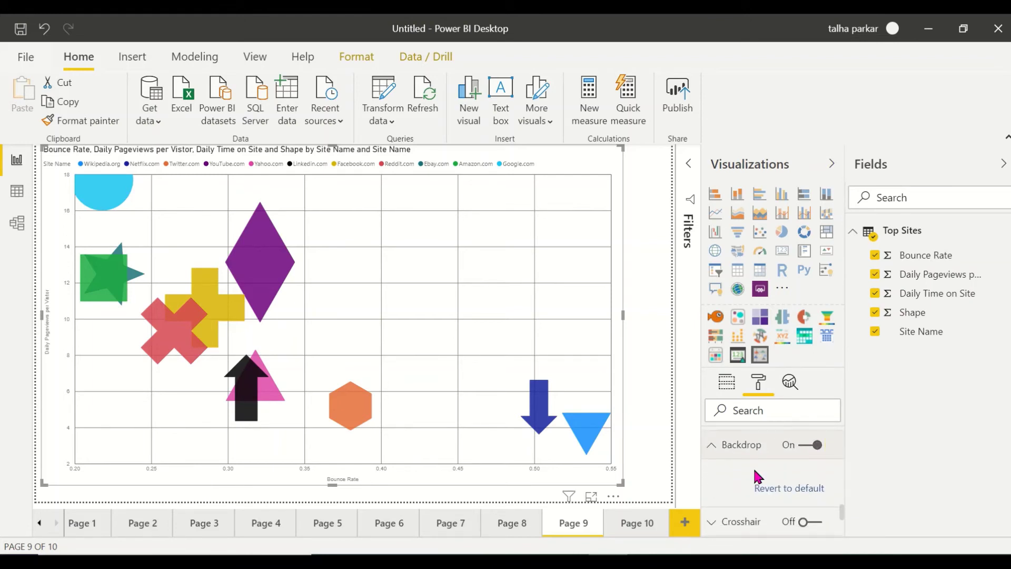
pyautogui.click(805, 446)
pyautogui.scroll(-1, 786, 464)
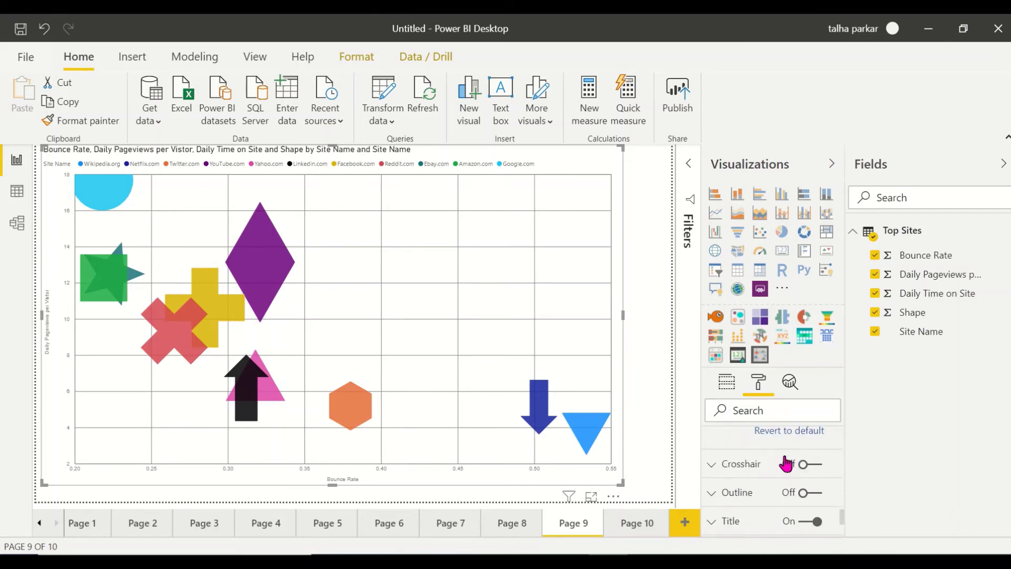
# Toggle the Outline option on and off to compare the marker edges, leaving it turned on
pyautogui.scroll(-2, 750, 465)
pyautogui.scroll(1, 808, 456)
pyautogui.scroll(1, 811, 453)
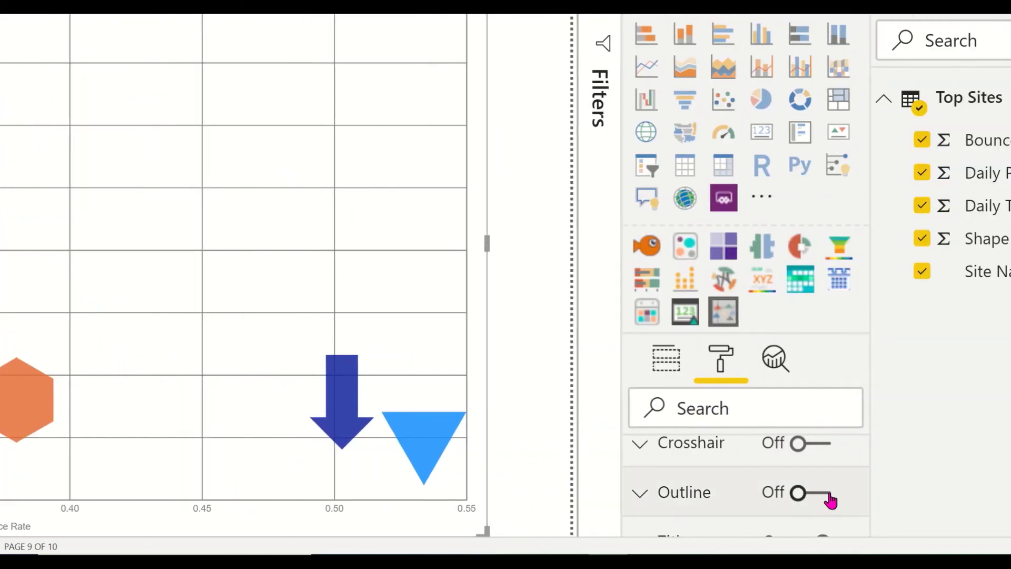
pyautogui.click(811, 493)
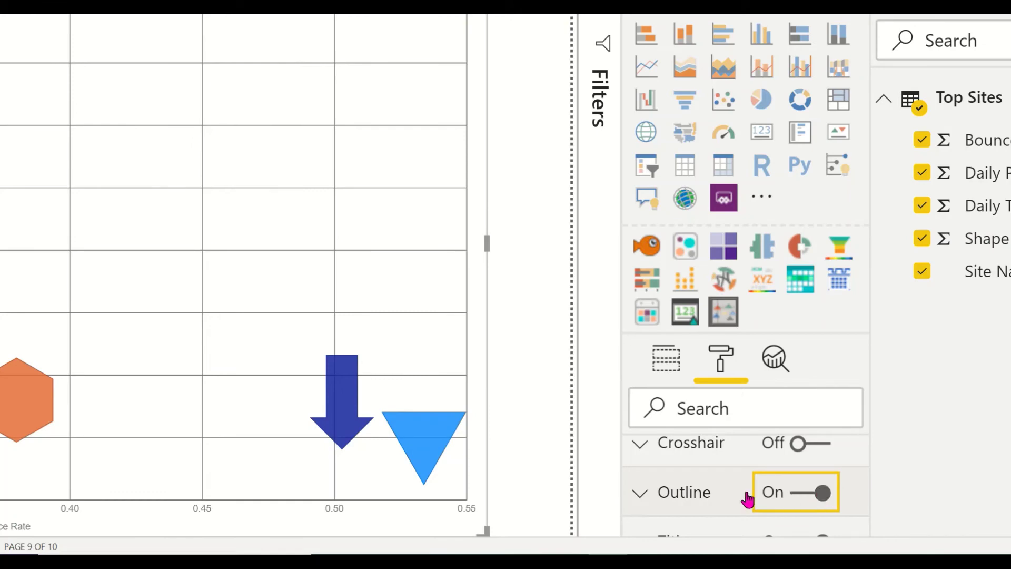
pyautogui.click(811, 505)
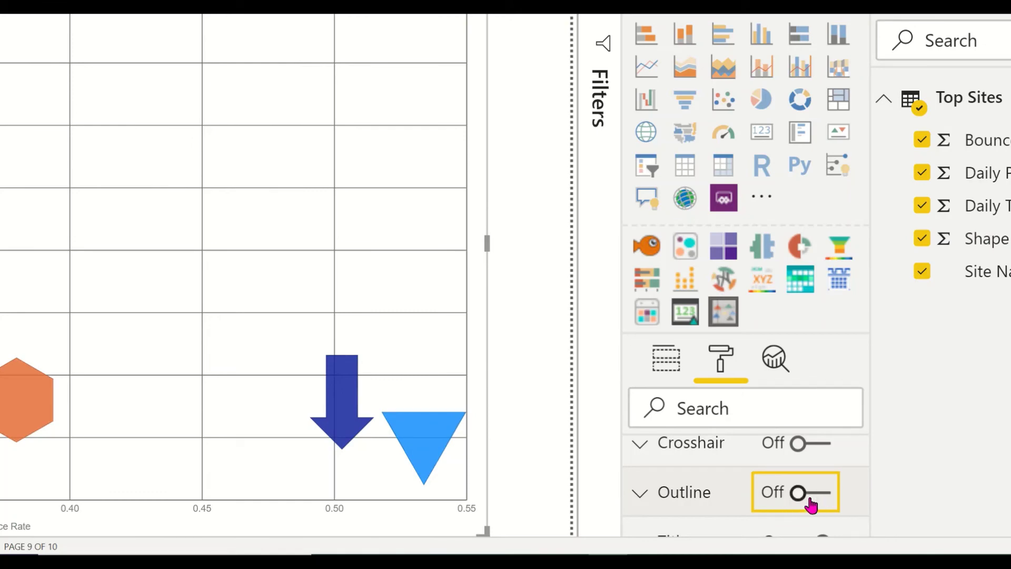
pyautogui.moveTo(342, 419)
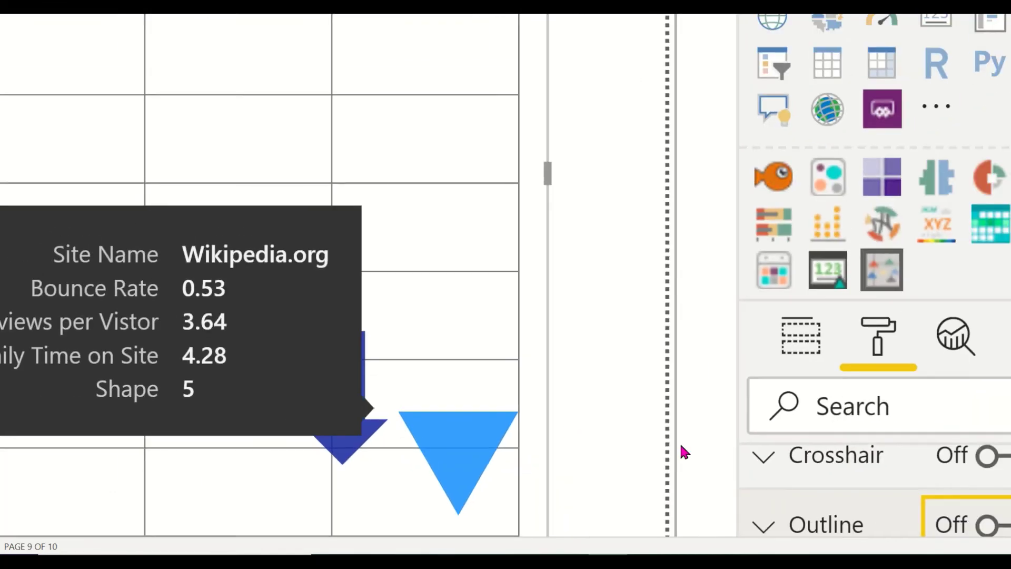
pyautogui.click(997, 531)
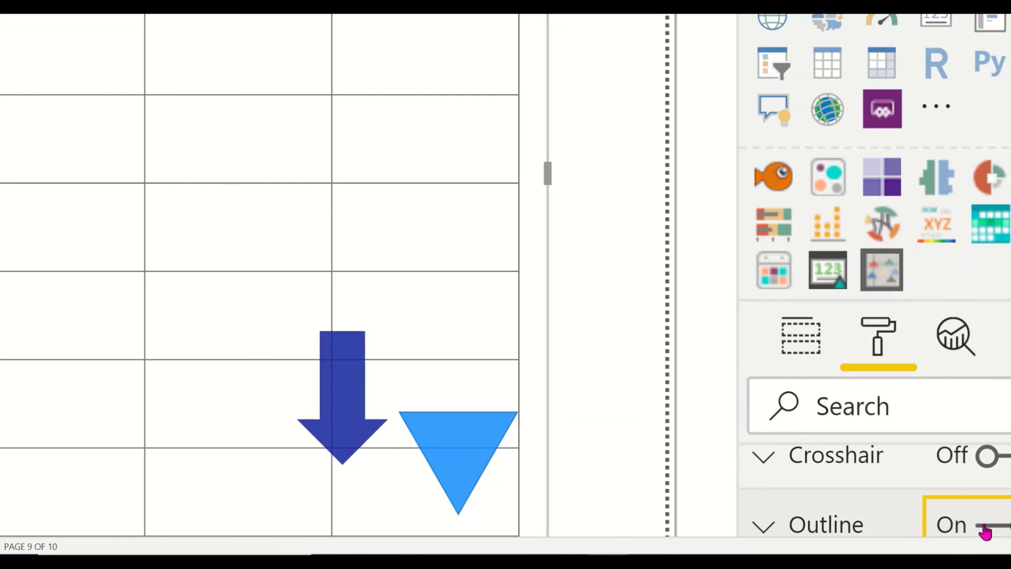
pyautogui.click(985, 531)
pyautogui.click(985, 529)
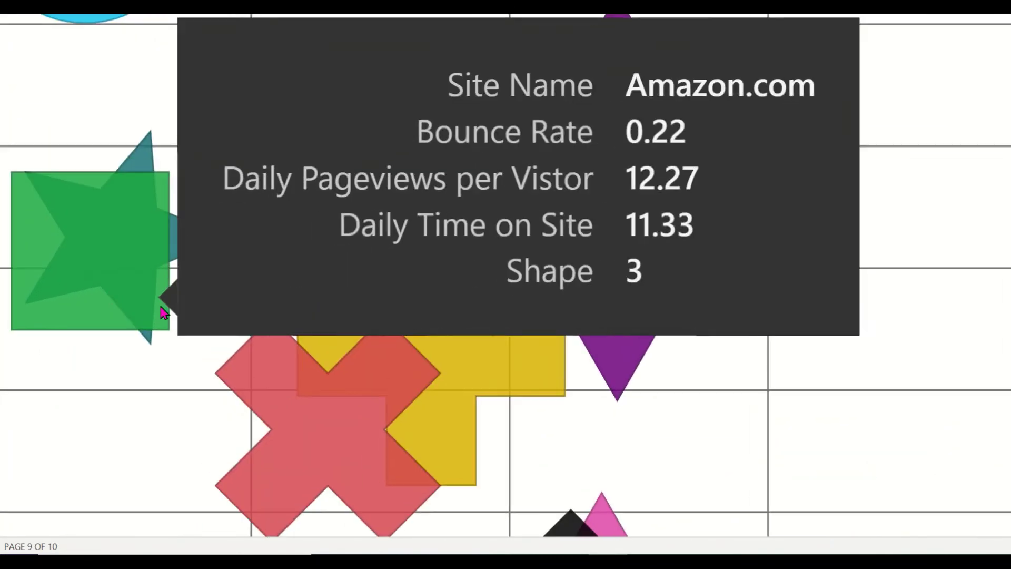
# Turn on the chart's Border option and look through the remaining formatting settings
pyautogui.moveTo(171, 311)
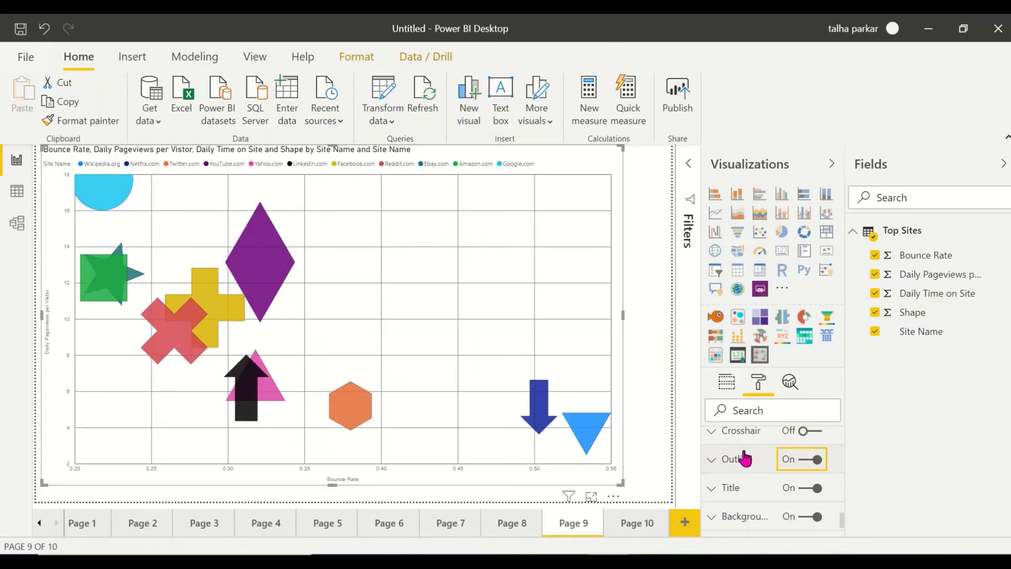
pyautogui.click(762, 463)
pyautogui.scroll(-3, 763, 468)
pyautogui.scroll(-1, 798, 491)
pyautogui.click(806, 494)
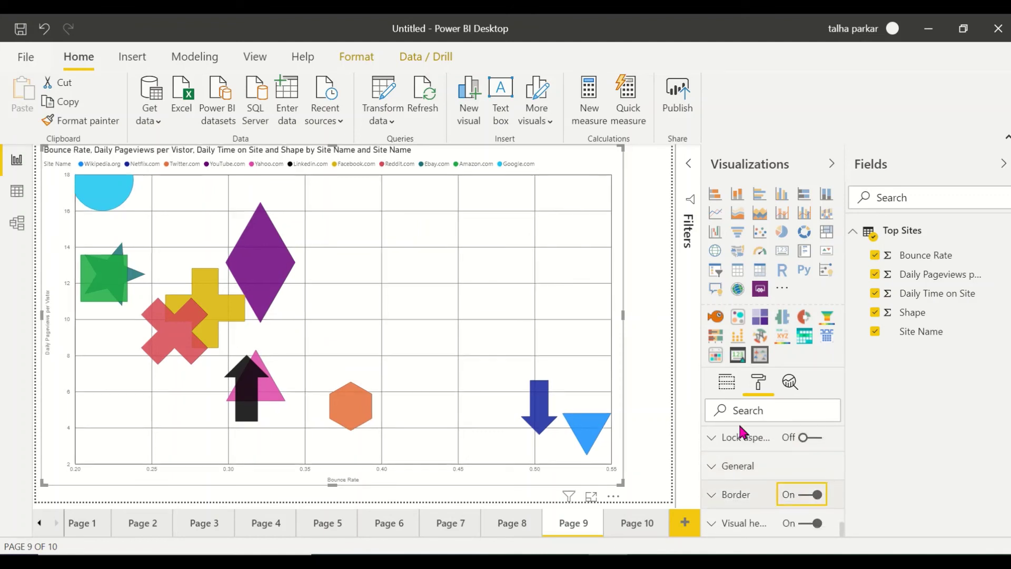
pyautogui.scroll(-5, 756, 494)
pyautogui.scroll(2, 756, 499)
pyautogui.scroll(-1, 755, 498)
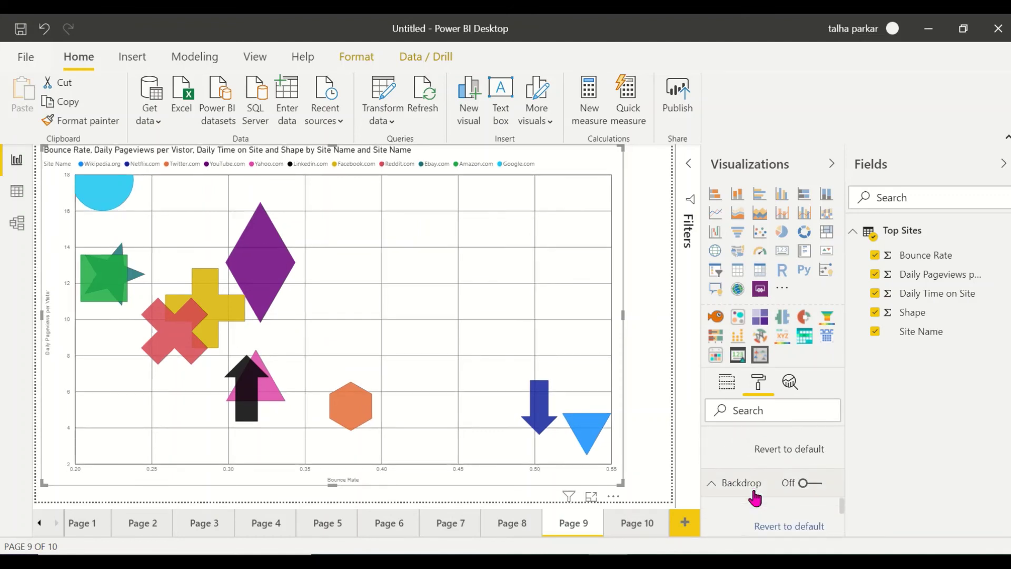
pyautogui.scroll(15, 753, 487)
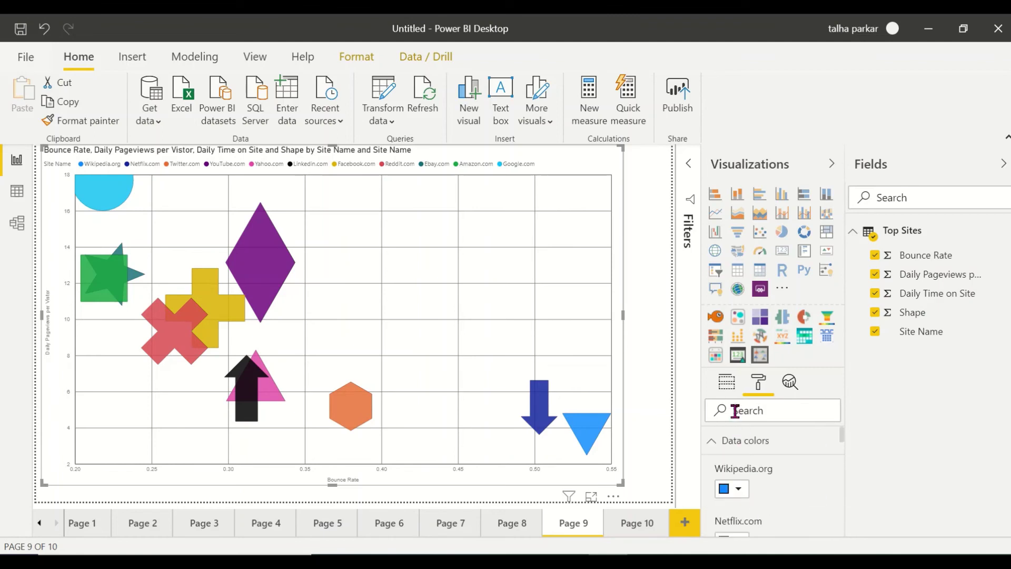
# Remove Bounce Rate, Daily Pageviews per Vistor, Daily Time on Site, Shape and Site Name from the scatter chart
pyautogui.click(727, 388)
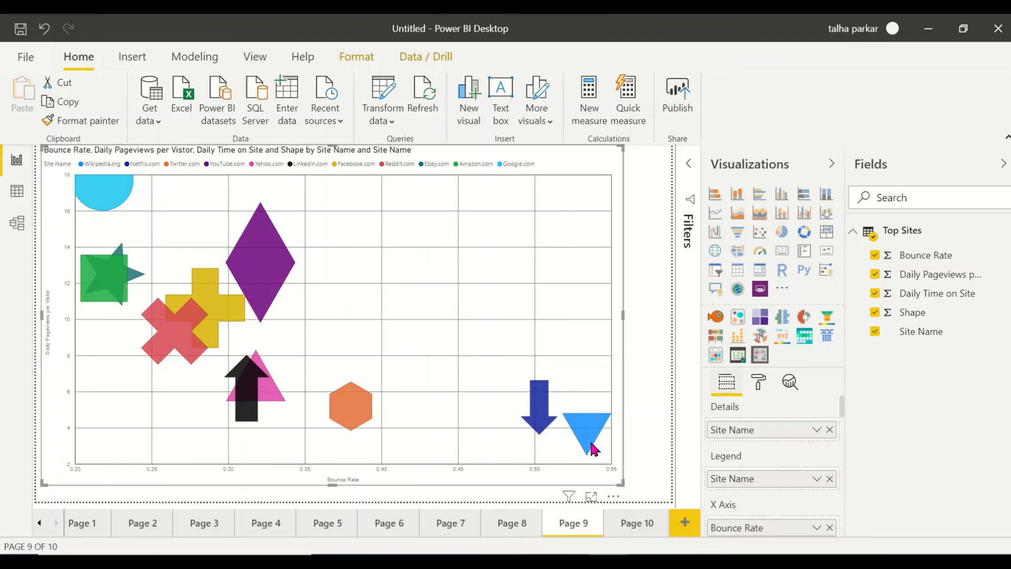
pyautogui.scroll(-6, 769, 485)
pyautogui.scroll(2, 767, 494)
pyautogui.scroll(4, 766, 492)
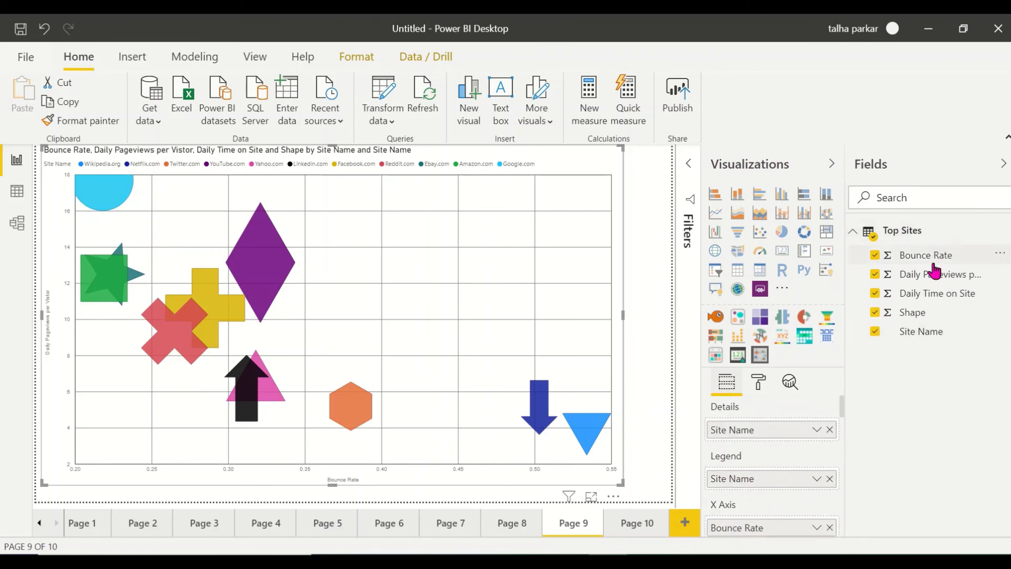
pyautogui.click(874, 254)
pyautogui.click(874, 274)
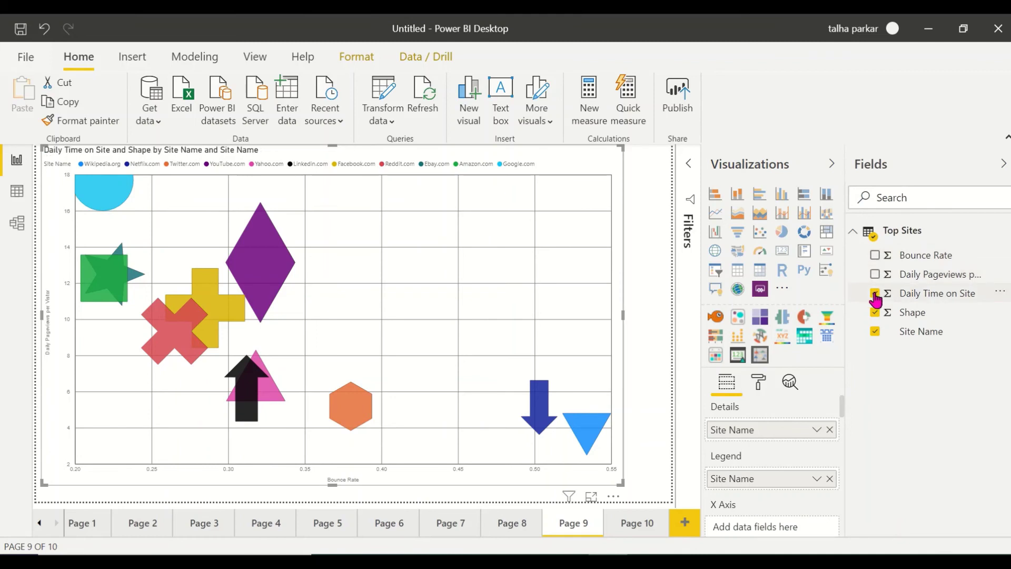
pyautogui.click(875, 293)
pyautogui.click(875, 312)
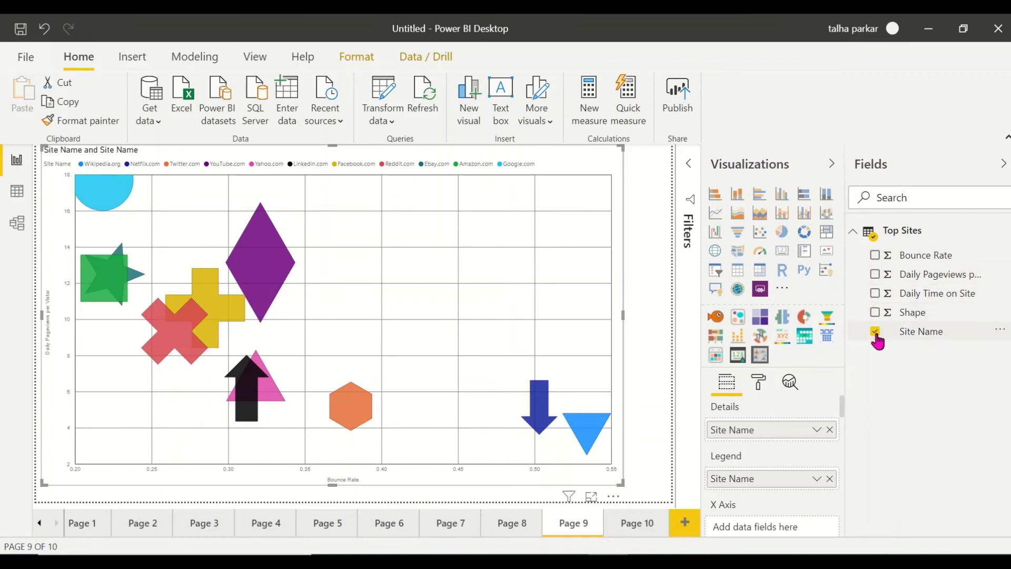
pyautogui.click(875, 331)
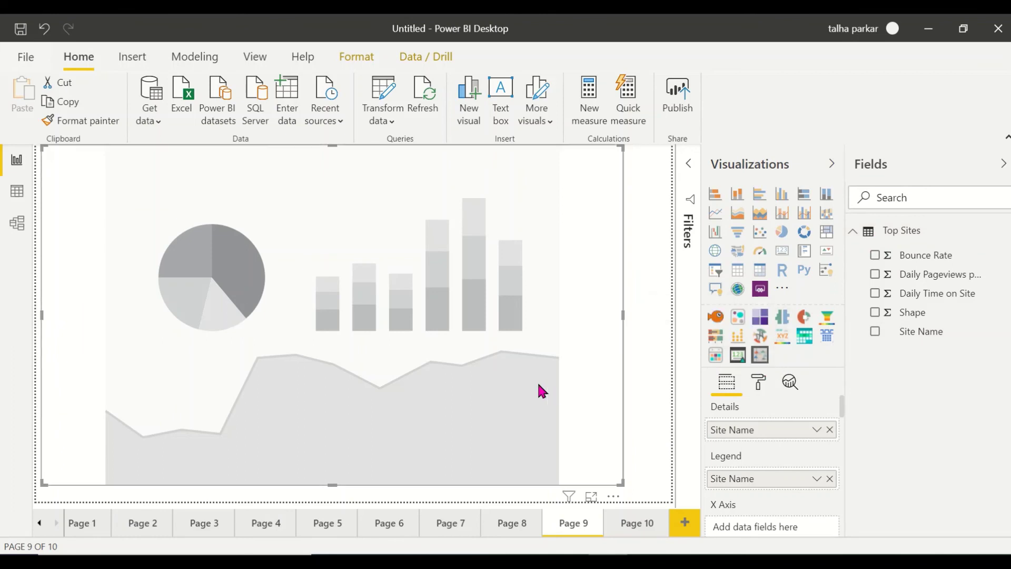
# Add Bounce Rate, Daily Pageviews per Vistor and Daily Time on Site to the emptied chart, and check the bubble's tooltip
pyautogui.click(875, 257)
pyautogui.click(876, 275)
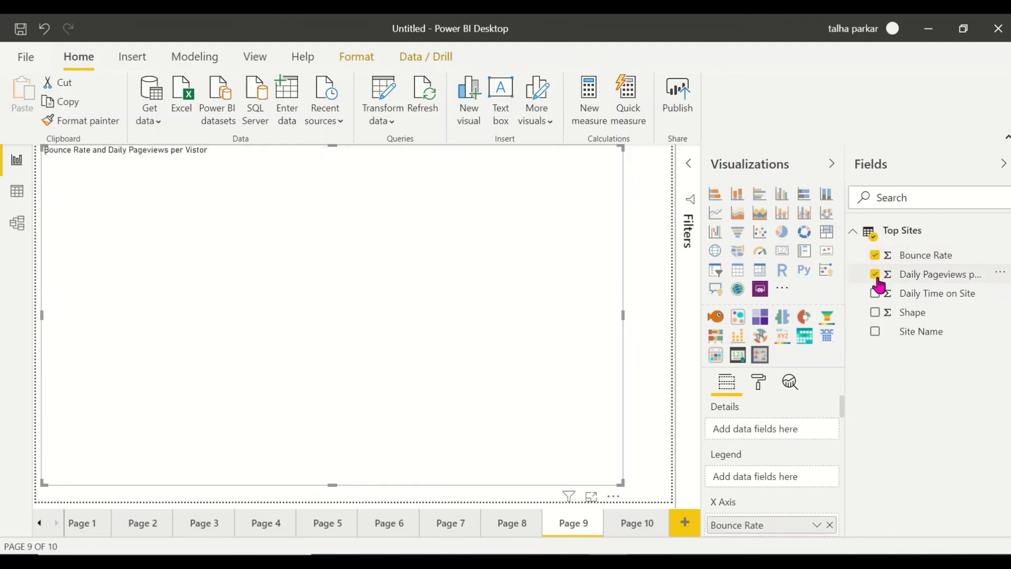
pyautogui.click(875, 295)
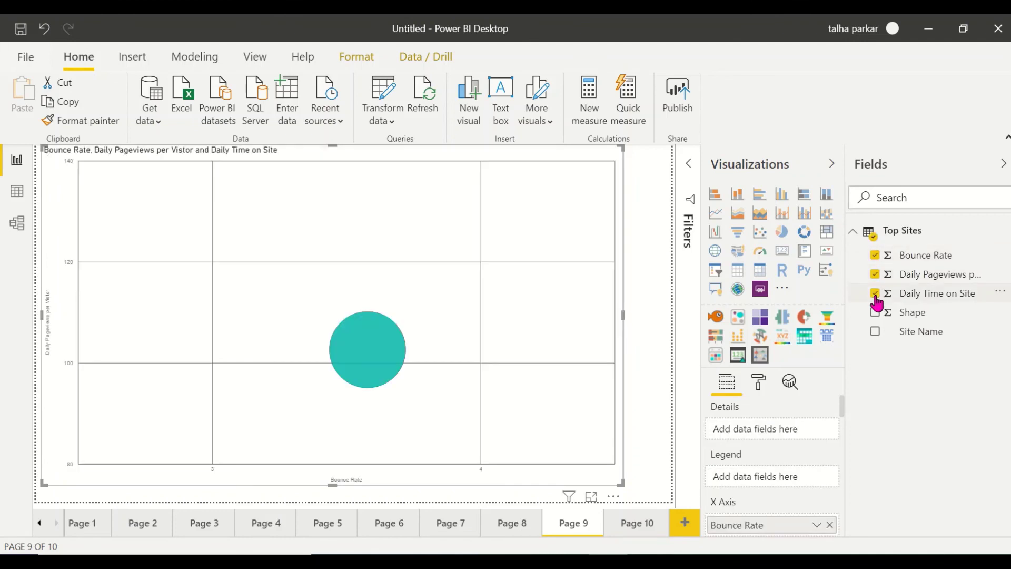
pyautogui.moveTo(366, 363)
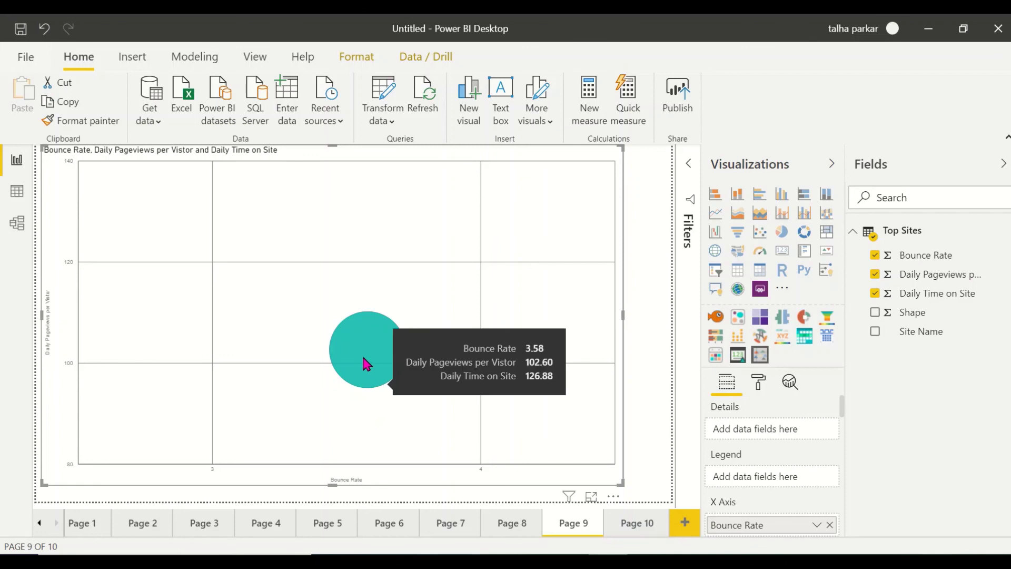
# Add Site Name to the chart as its details and also assign it to the legend
pyautogui.click(873, 333)
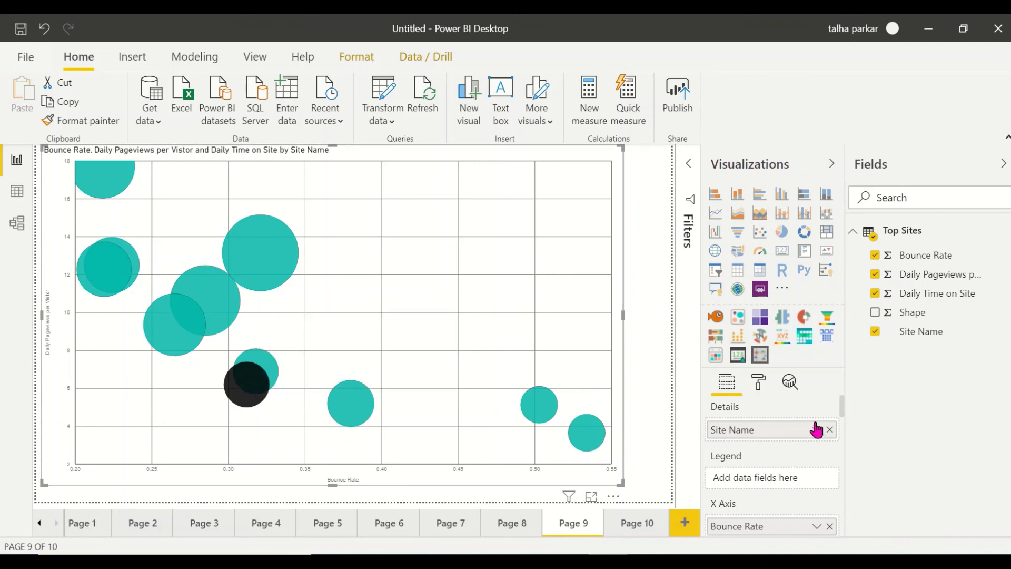
pyautogui.click(922, 313)
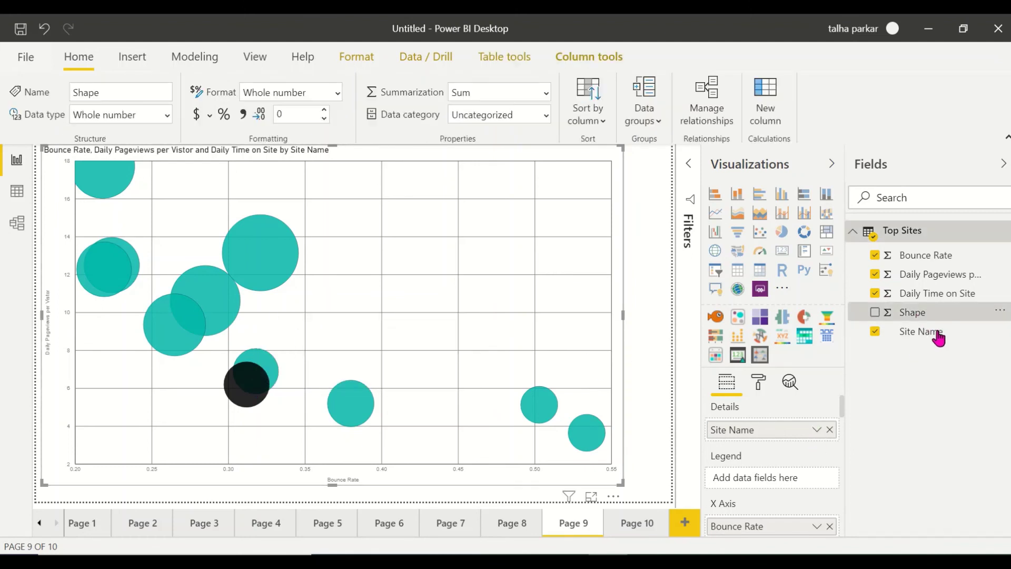
pyautogui.click(936, 336)
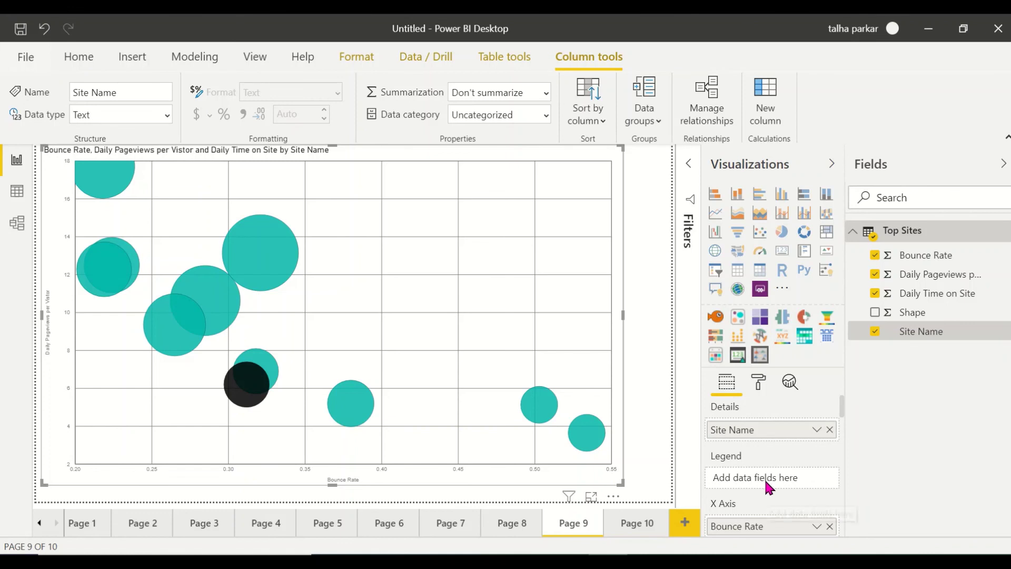
pyautogui.moveTo(803, 435); pyautogui.dragTo(787, 482)
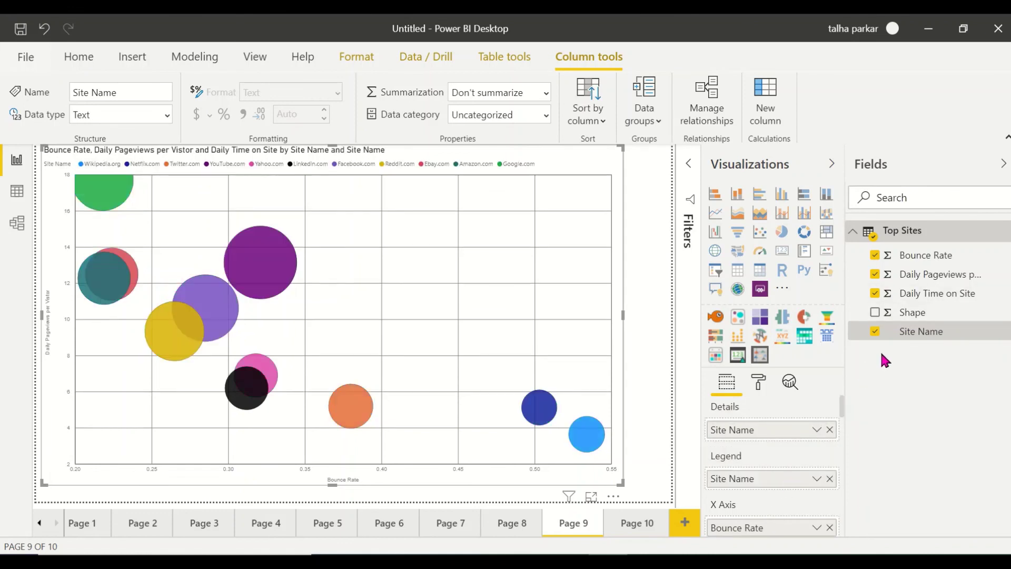
# Assign the Shape column to the chart's Shape role and review the field assignments
pyautogui.moveTo(820, 424); pyautogui.dragTo(854, 377)
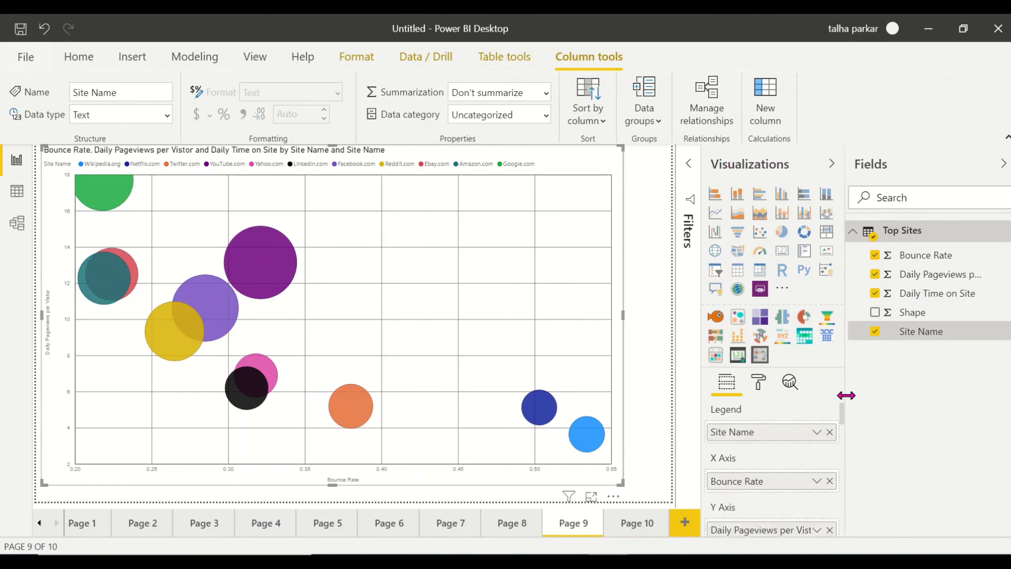
pyautogui.scroll(-7, 742, 532)
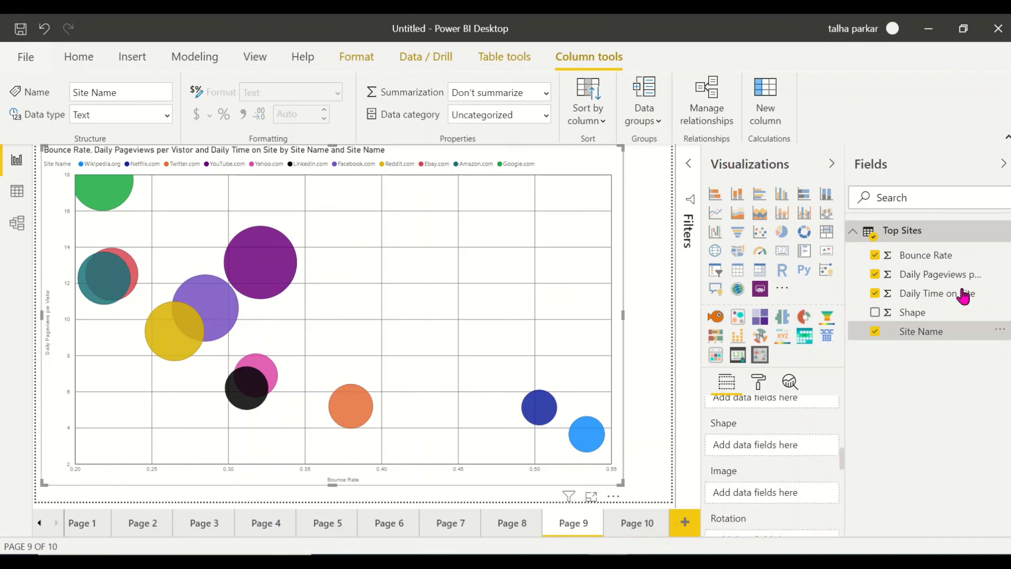
pyautogui.moveTo(935, 312); pyautogui.dragTo(748, 445)
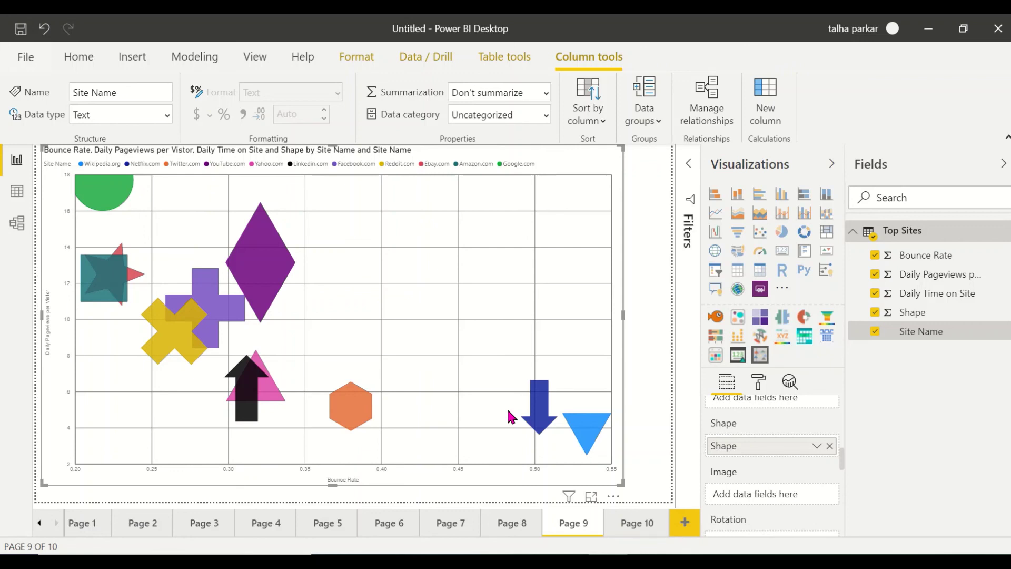
pyautogui.scroll(5, 810, 460)
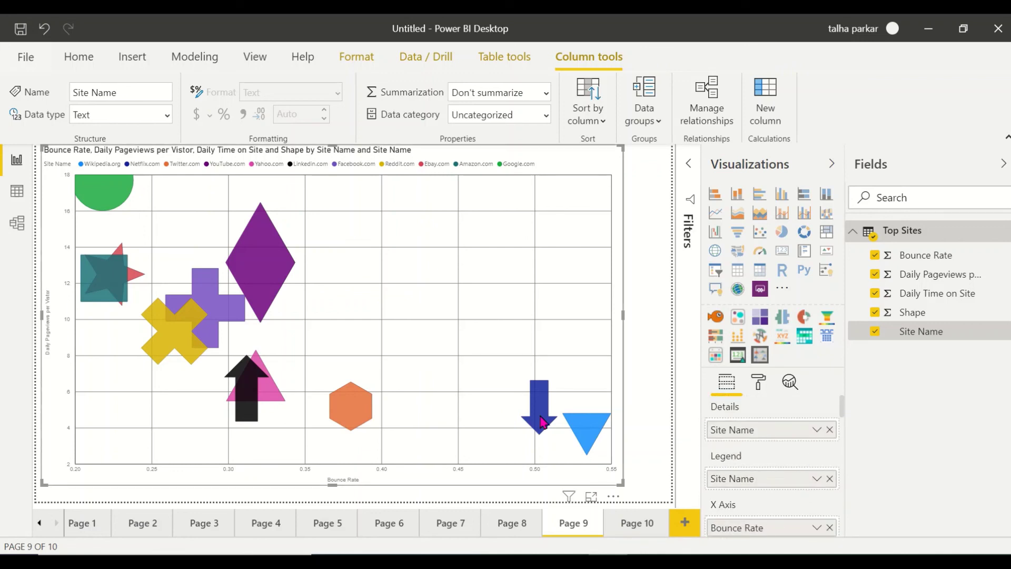